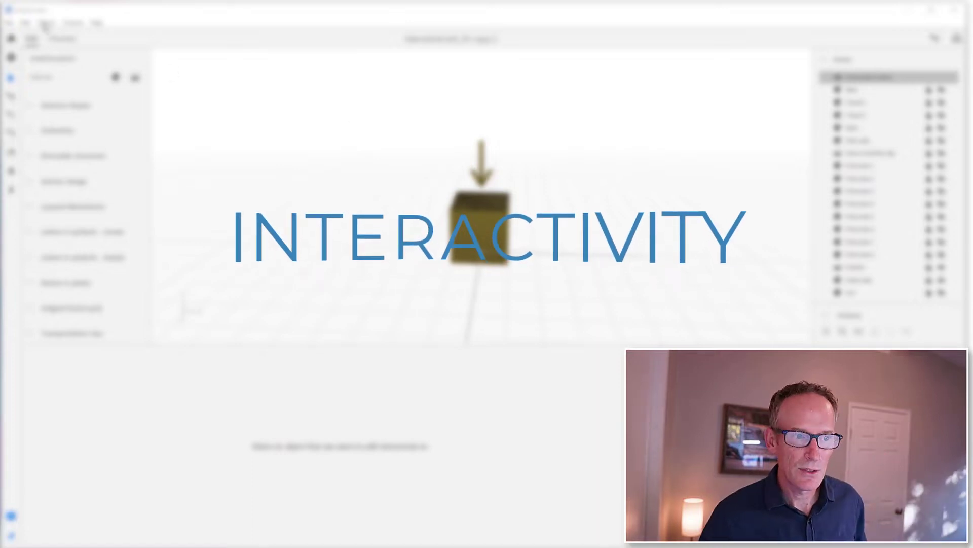
- Preview the interactive card, trigger the cube to play its sequence, and return to editing
left_click(63, 39)
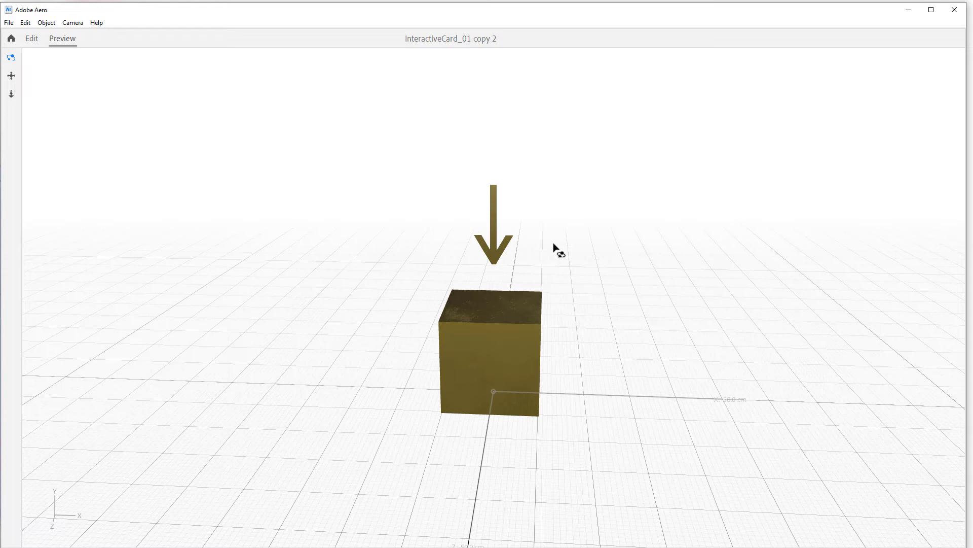
left_click(521, 334)
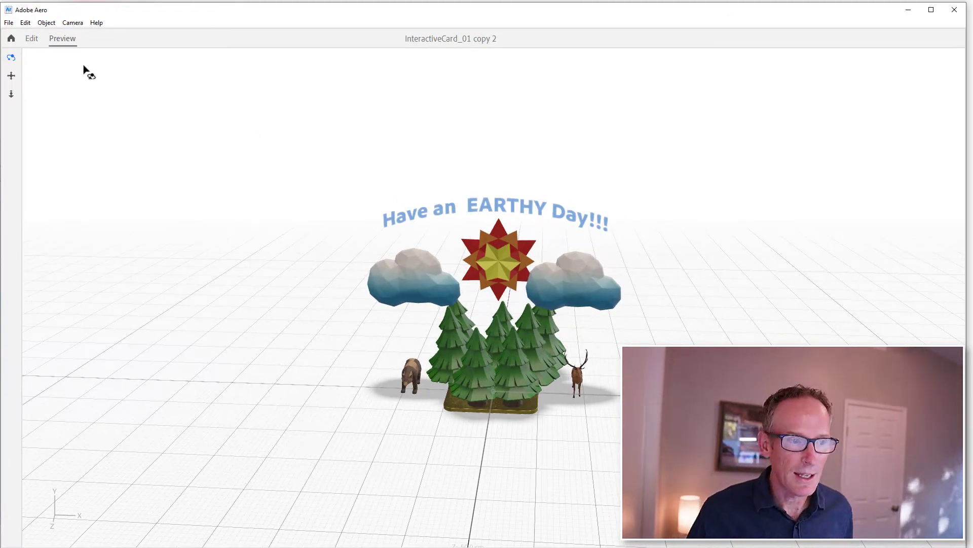
left_click(31, 39)
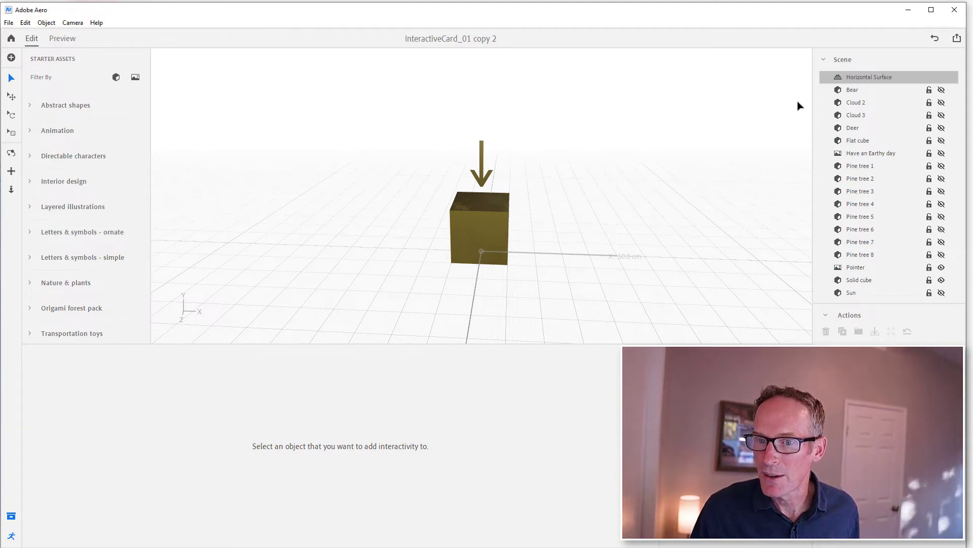
- Make the hidden Bear visible in the scene and frame it in the view
left_click(872, 91)
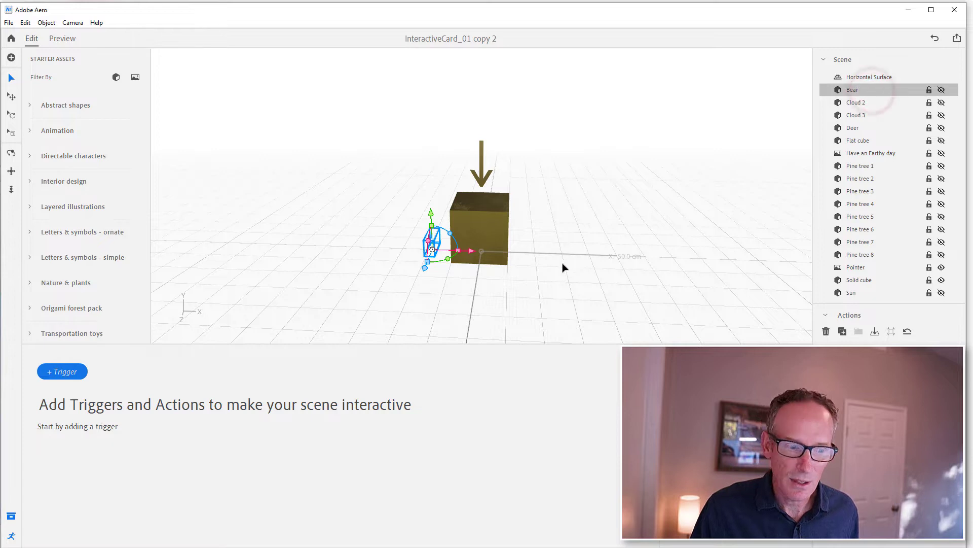
left_click_drag(616, 263, 669, 235)
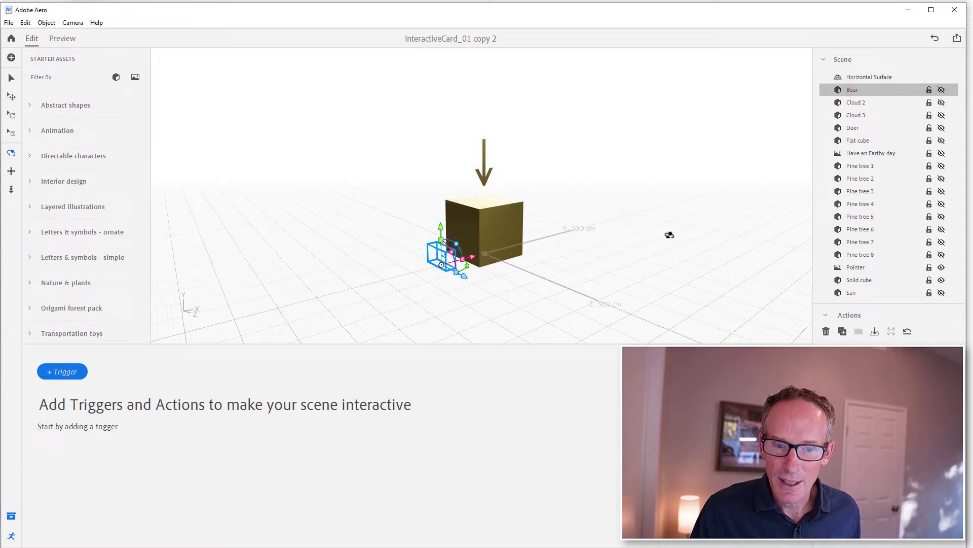
left_click(673, 229)
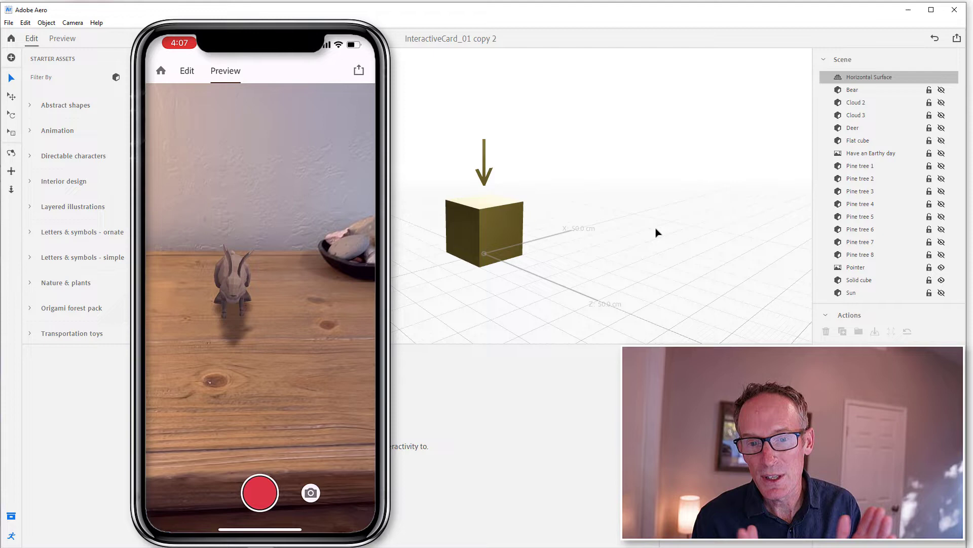
left_click(866, 90)
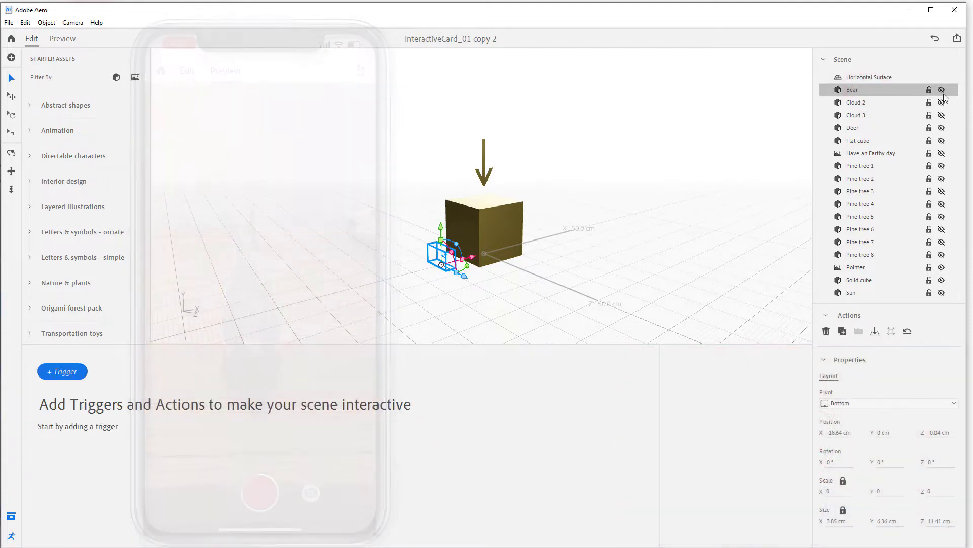
left_click(942, 91)
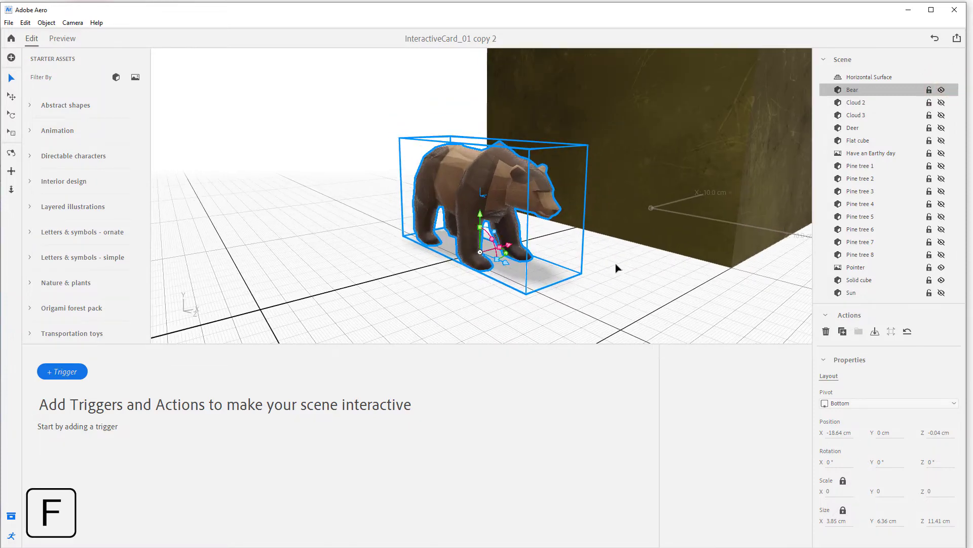
left_click(632, 266)
left_click(517, 195)
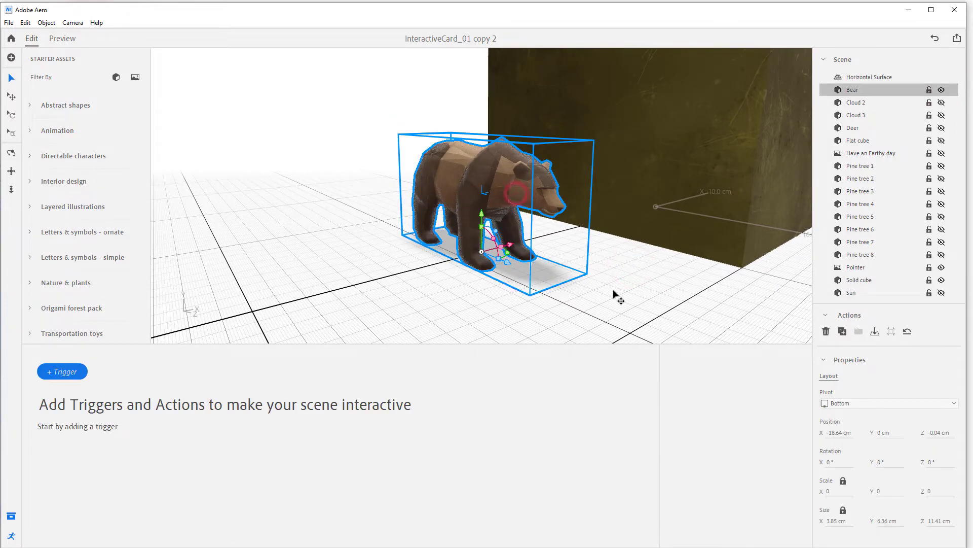
key("f")
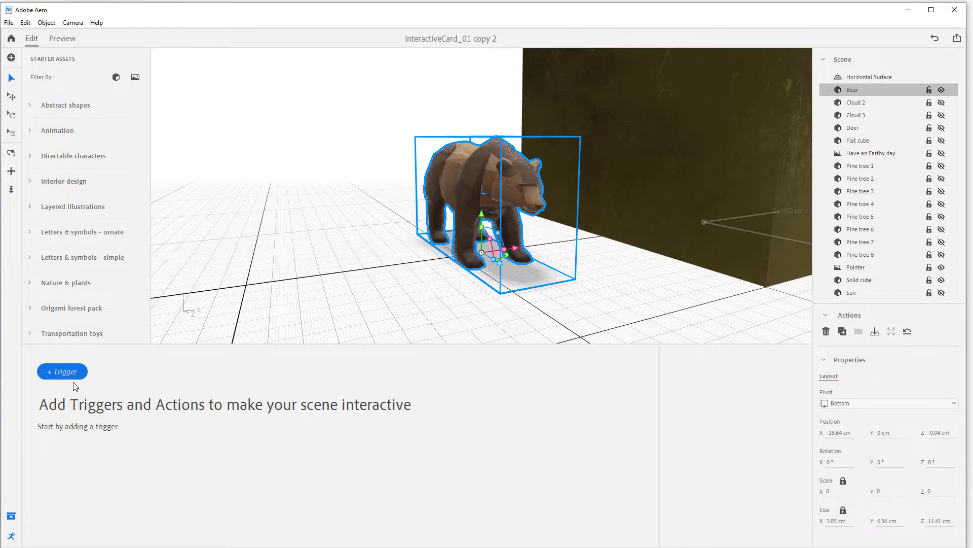
- Add an Enter proximity trigger to the bear and set its distance to 30 cm
left_click(11, 537)
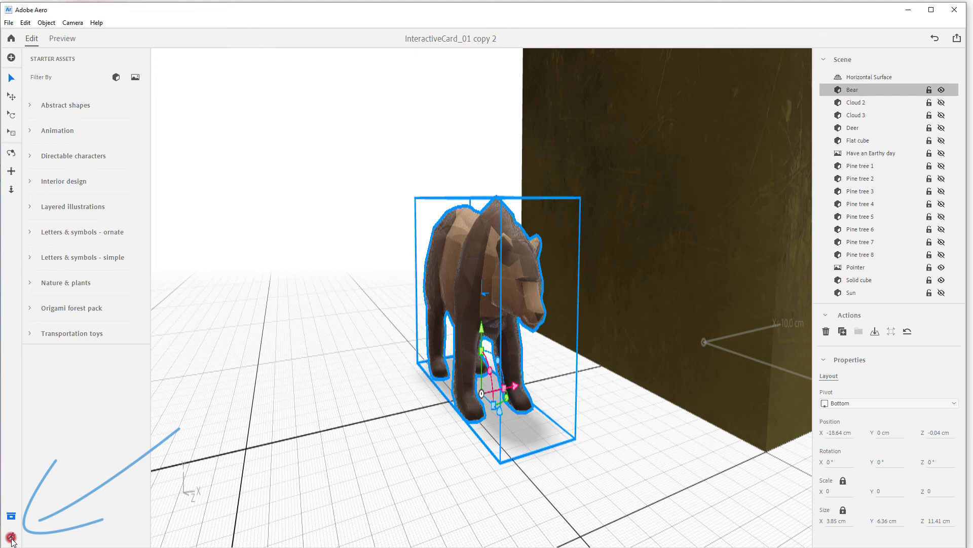
left_click(10, 536)
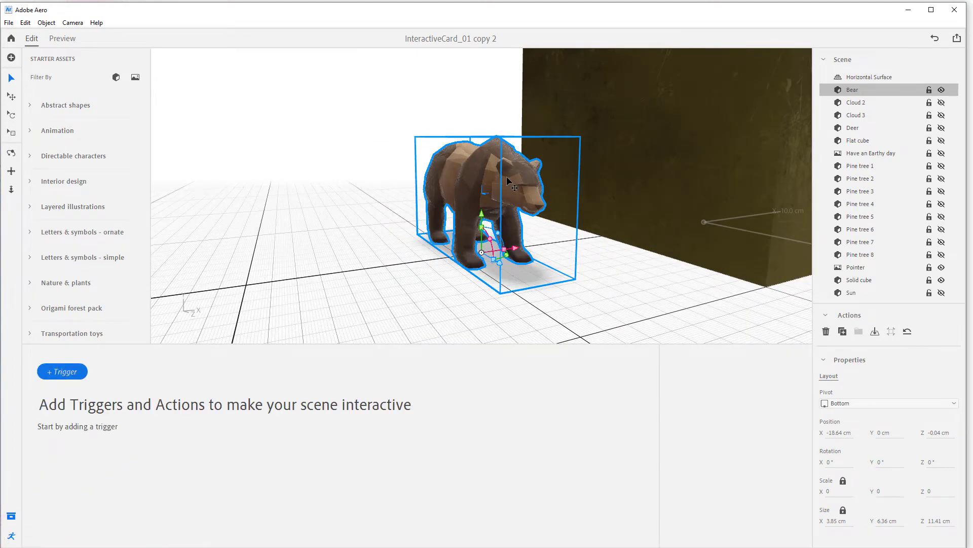
left_click(62, 371)
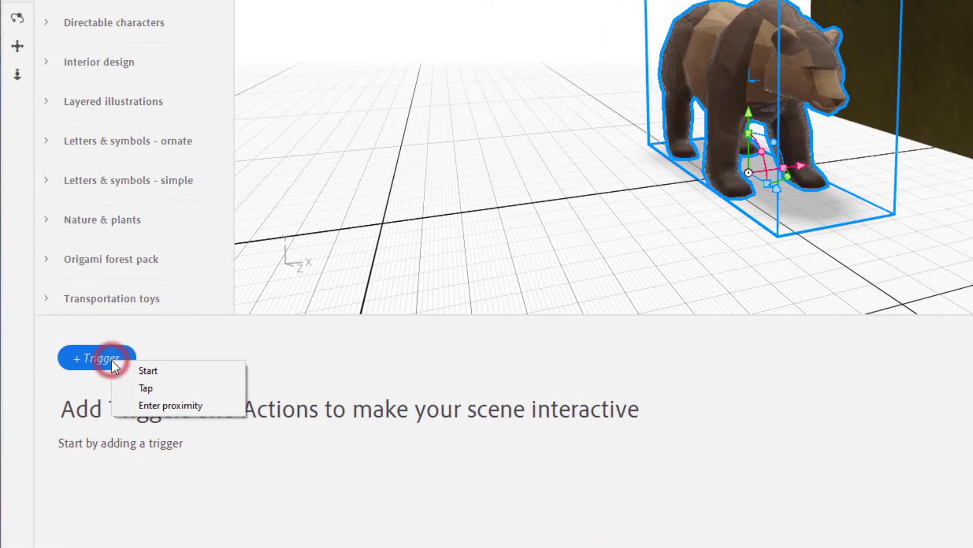
left_click(163, 406)
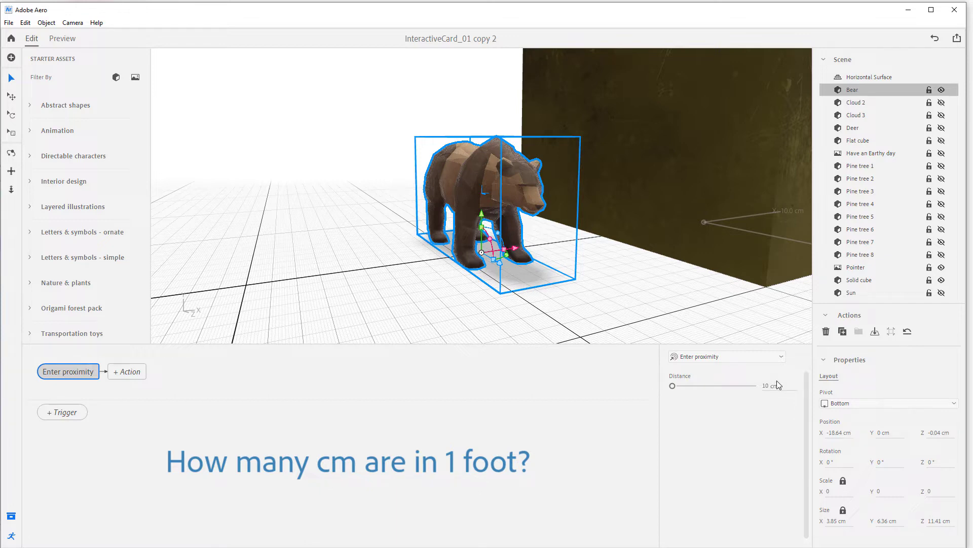
left_click(776, 386)
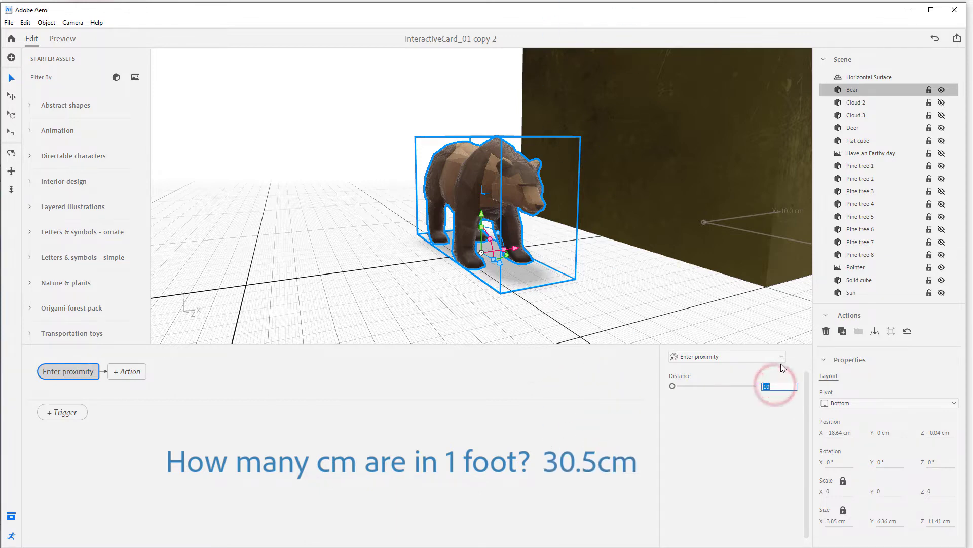
type("30")
key("Return")
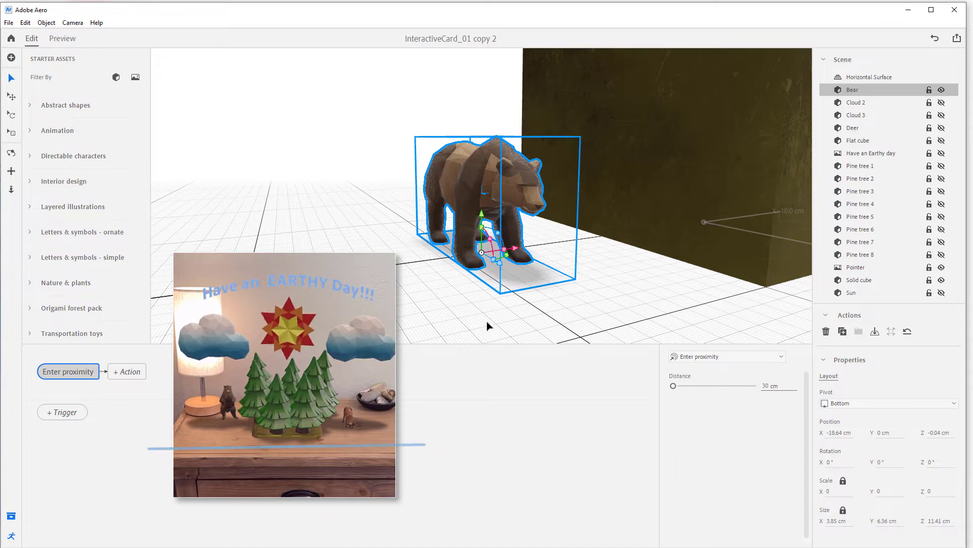
- Add a Play animation action to the bear's proximity trigger and play its Bear watching clip
left_click(618, 308)
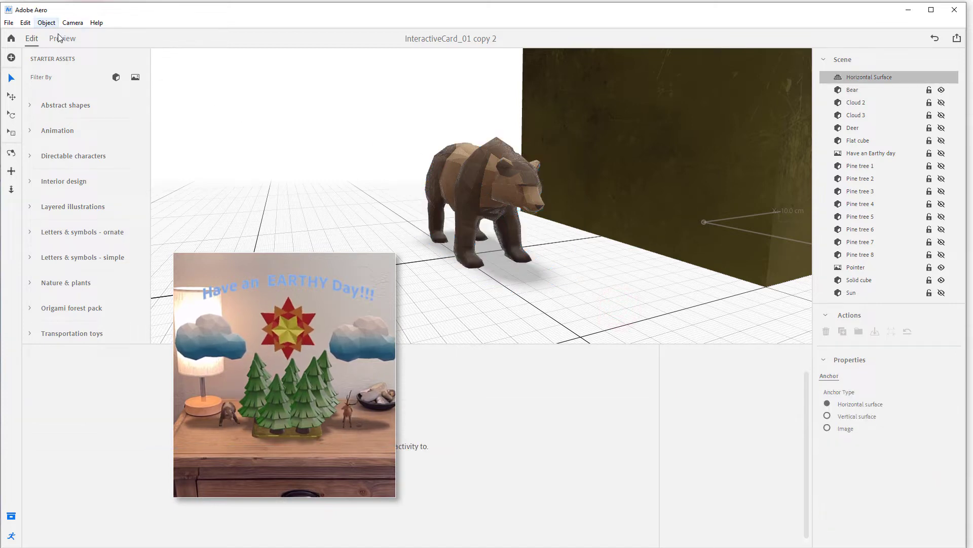
left_click(471, 185)
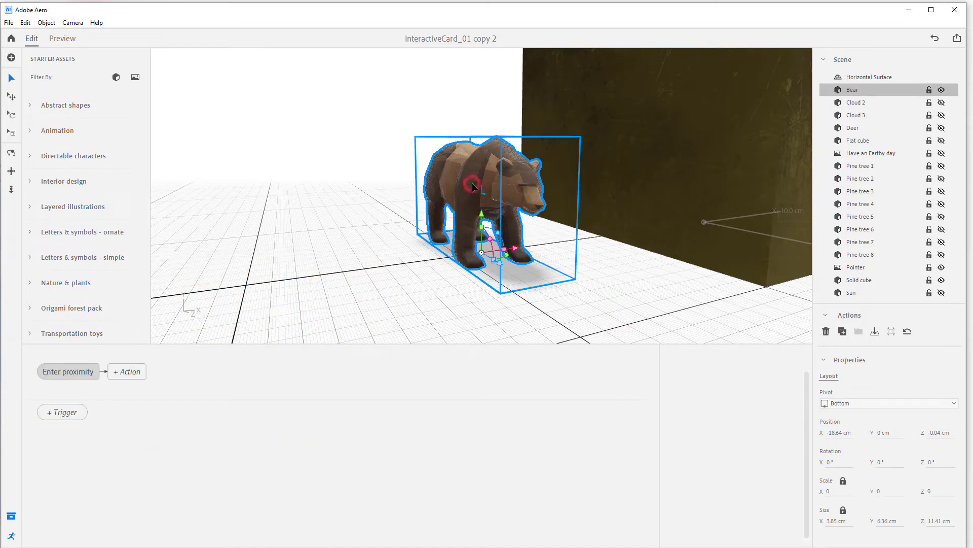
left_click(127, 371)
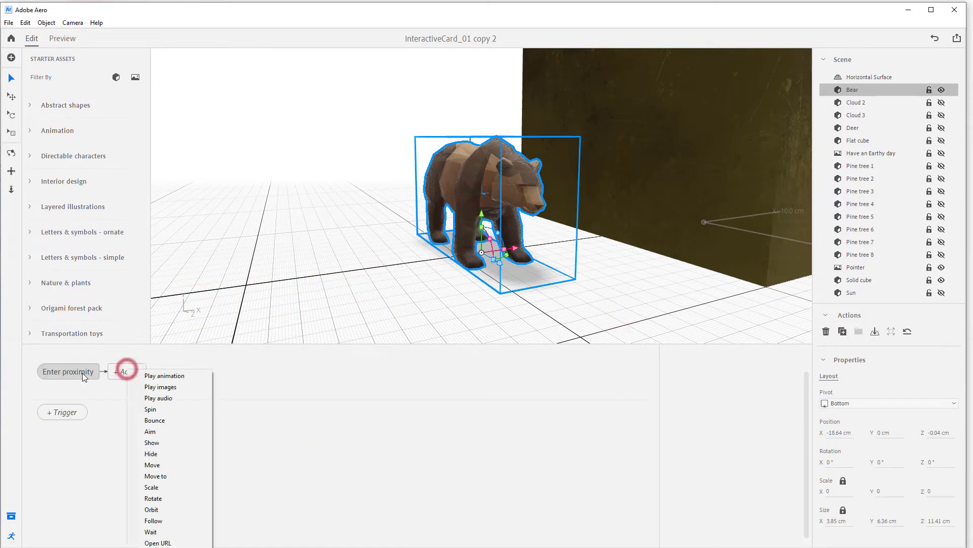
left_click(179, 377)
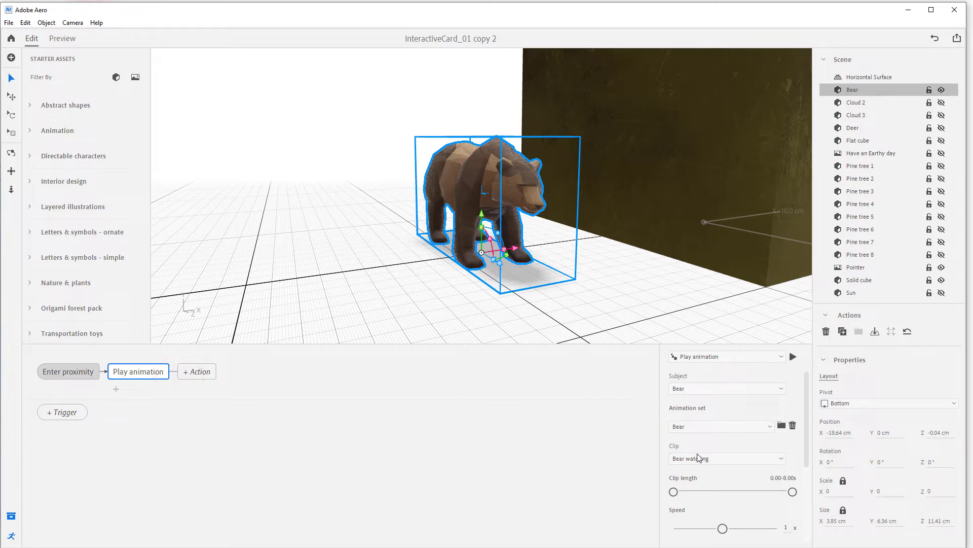
left_click(793, 357)
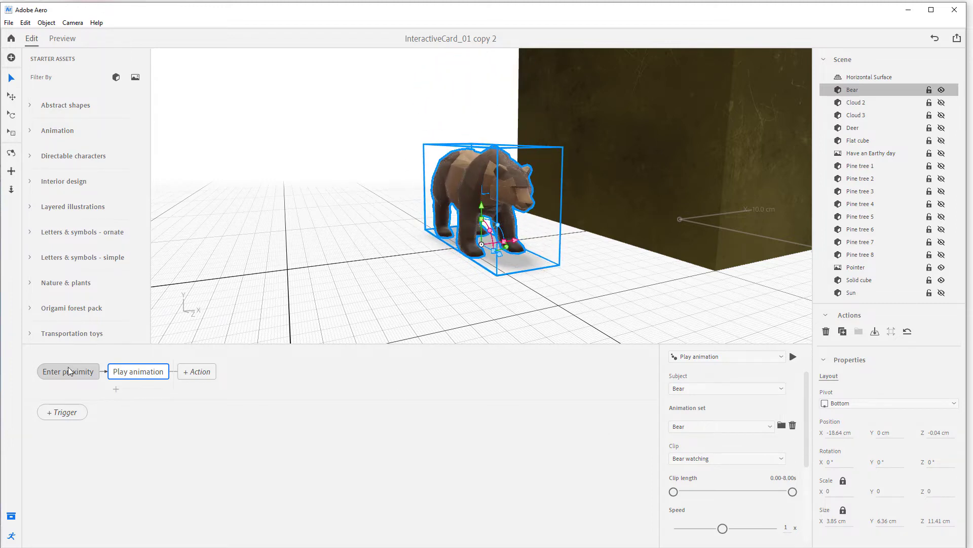
- Test the bear's proximity animation in preview by moving closer to it, and return to editing
left_click_drag(396, 289, 455, 219)
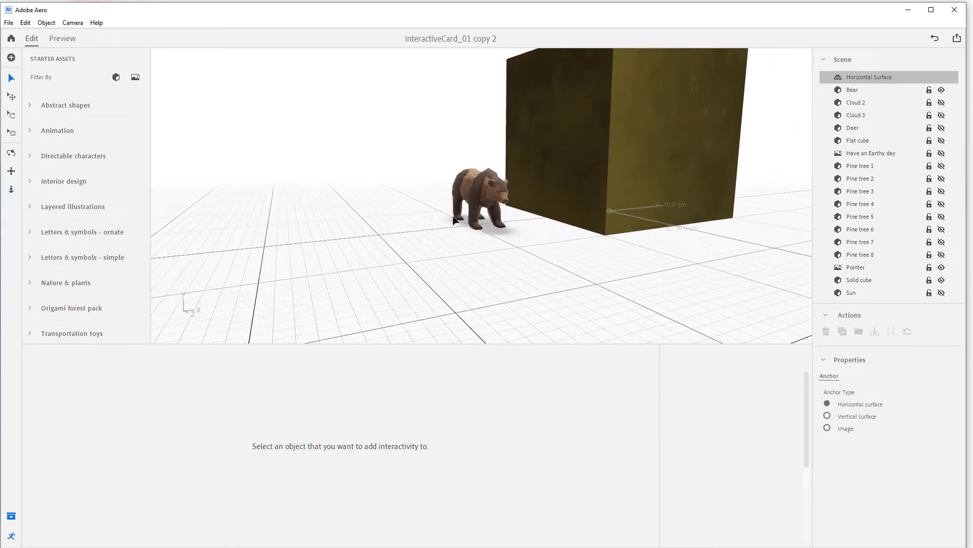
left_click(65, 38)
left_click_drag(545, 360, 536, 317)
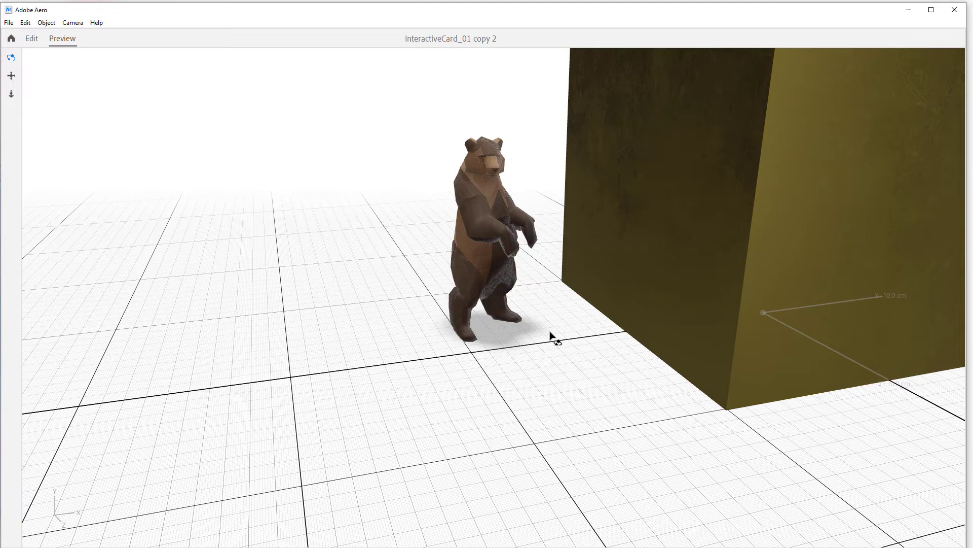
left_click_drag(550, 330, 518, 329)
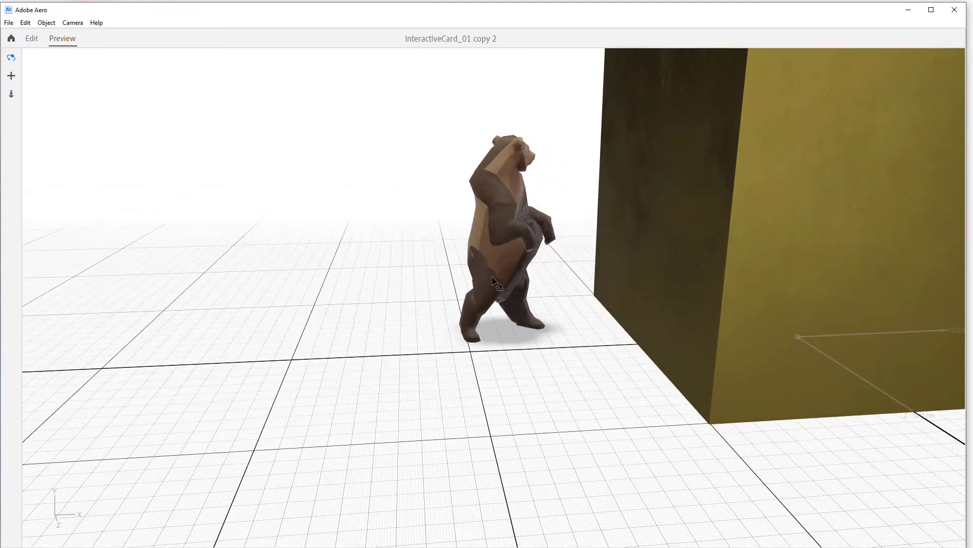
left_click(34, 39)
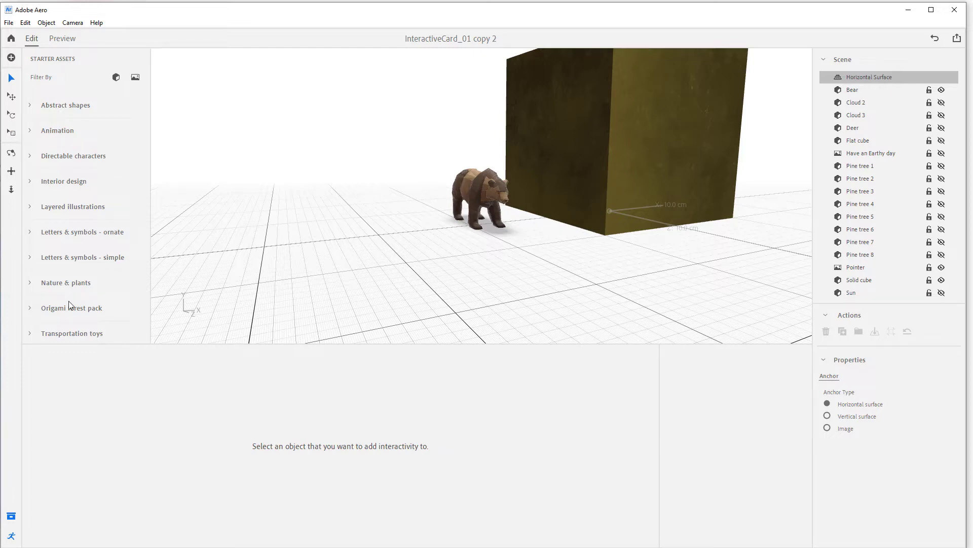
- Browse the Origami forest pack starter assets to see which models are animated
left_click(29, 308)
scroll(101, 281, "down", 5)
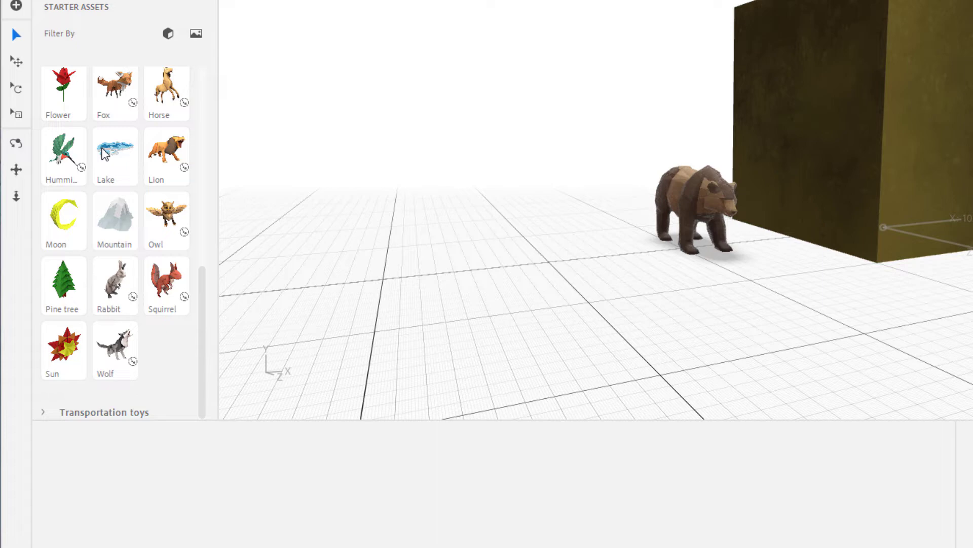
scroll(81, 232, "up", 5)
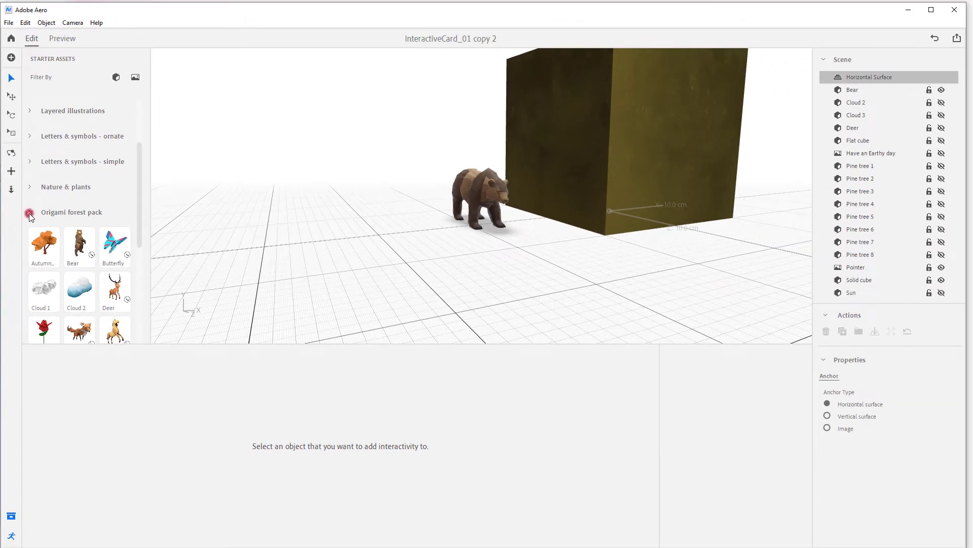
left_click(29, 213)
- Hide the Bear, make the Deer visible instead, and frame the Deer in the view
left_click(489, 188)
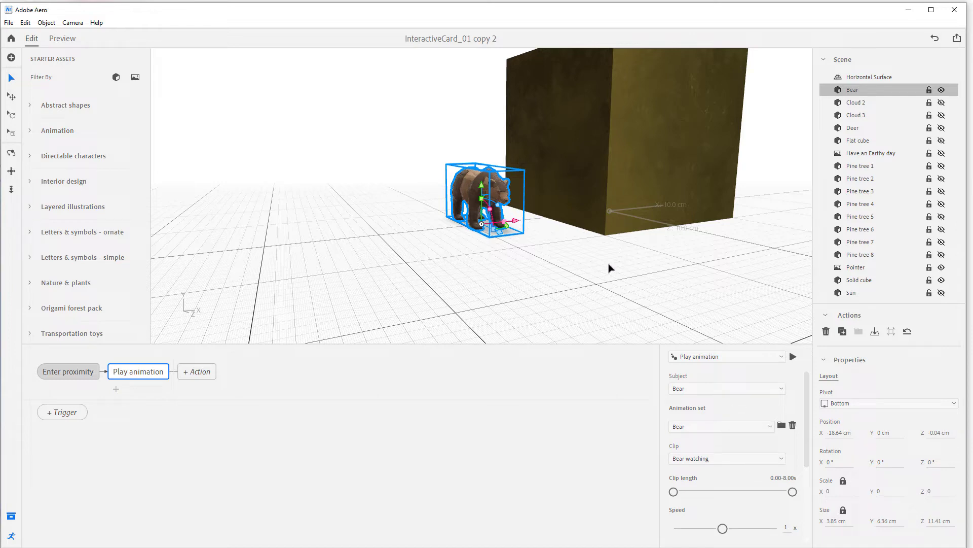
right_click_drag(610, 268, 583, 276)
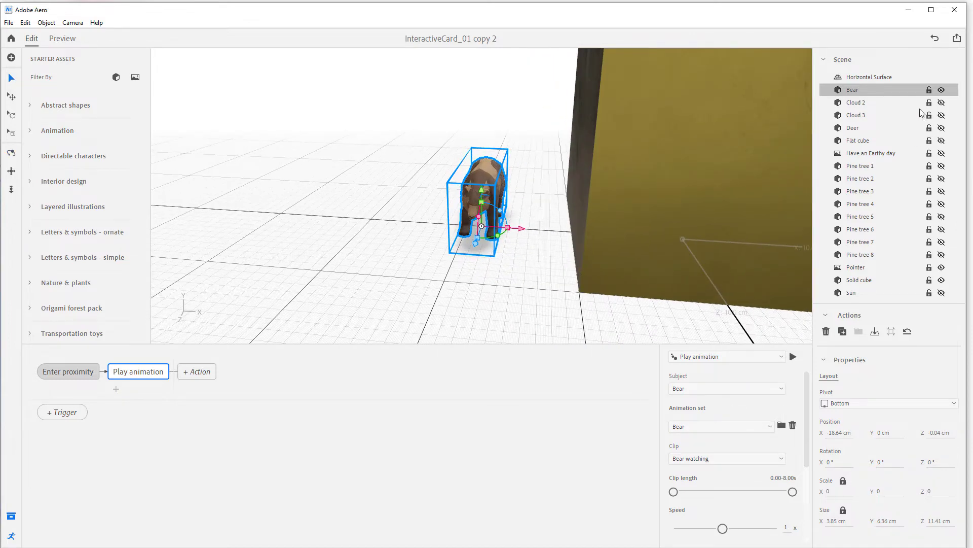
left_click(942, 90)
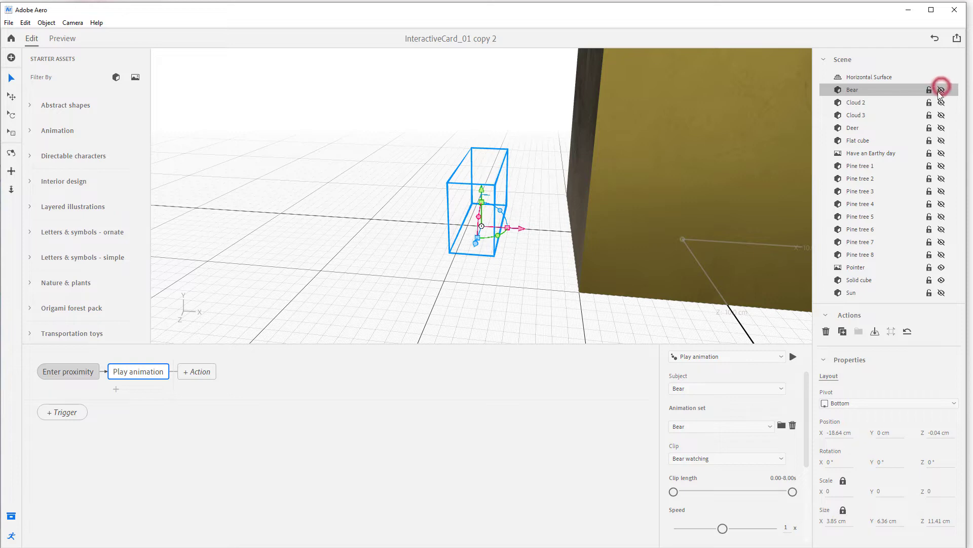
left_click(942, 128)
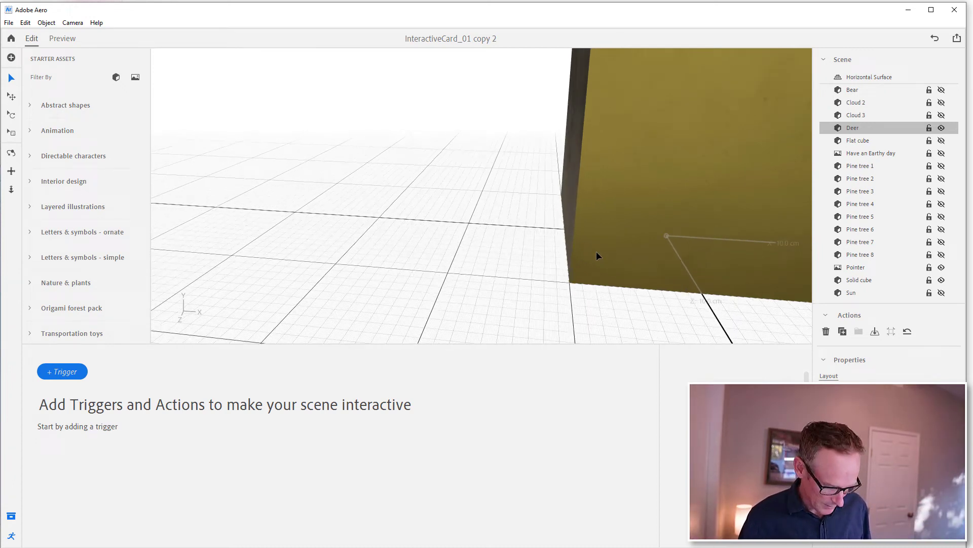
key("f")
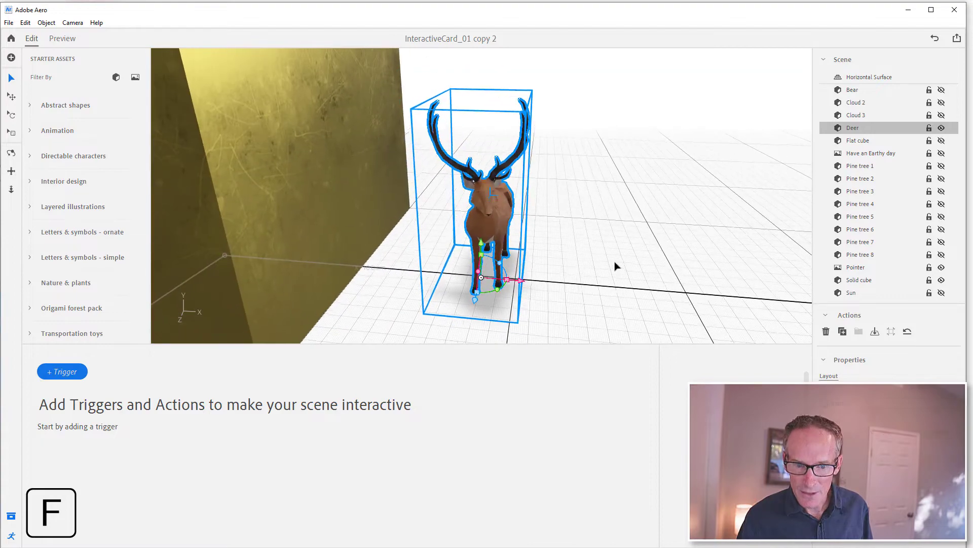
left_click_drag(575, 253, 562, 249)
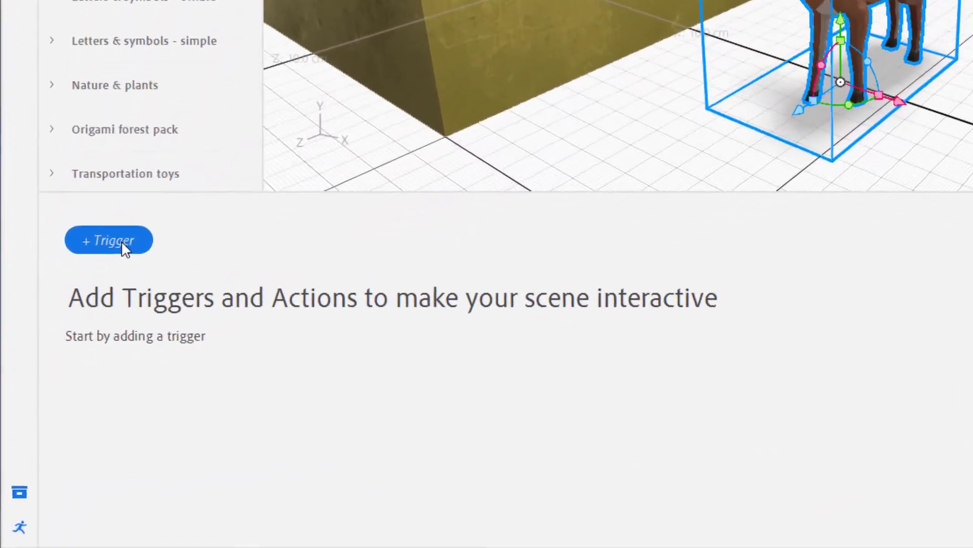
- Add an Enter proximity trigger to the Deer with a Play animation action that plays the Deer grazing clip
left_click(71, 372)
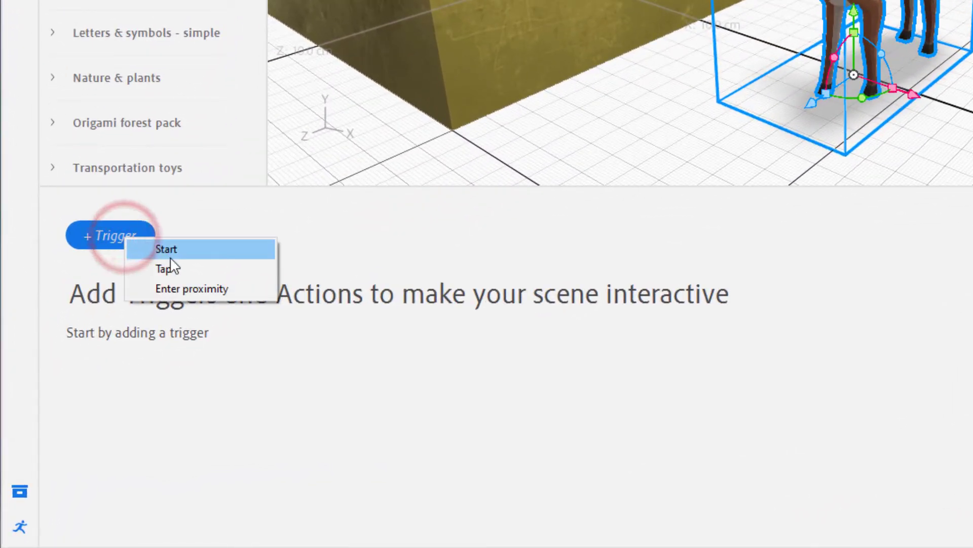
left_click(186, 289)
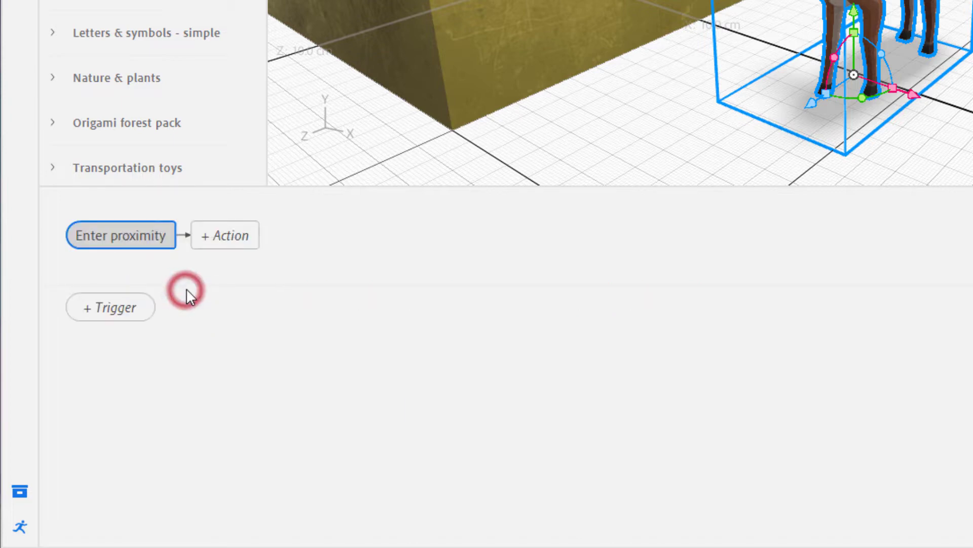
left_click(209, 238)
left_click(248, 249)
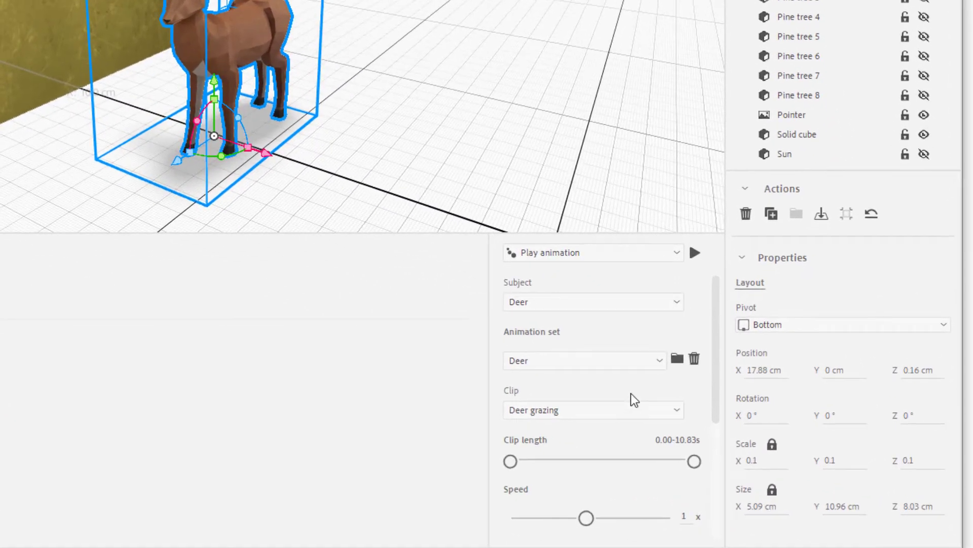
left_click(745, 461)
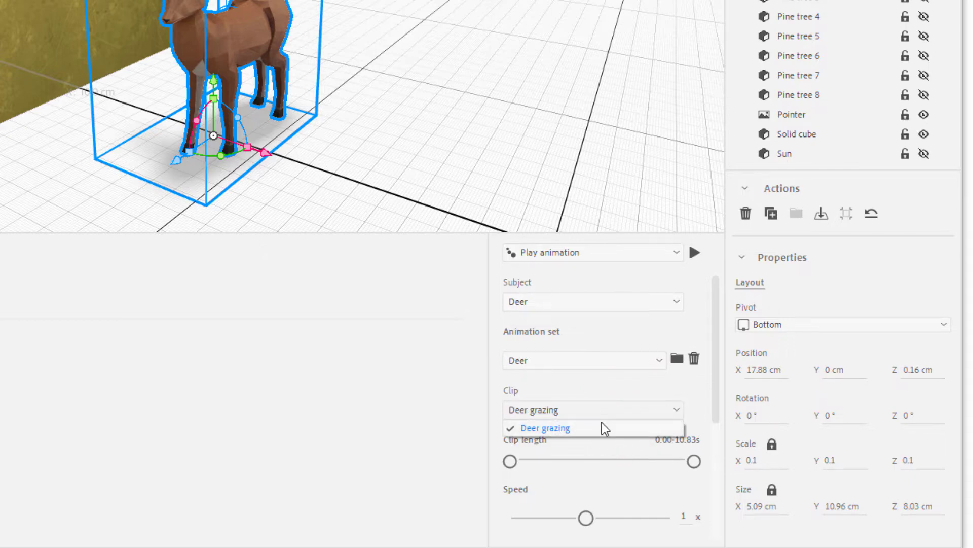
left_click(698, 391)
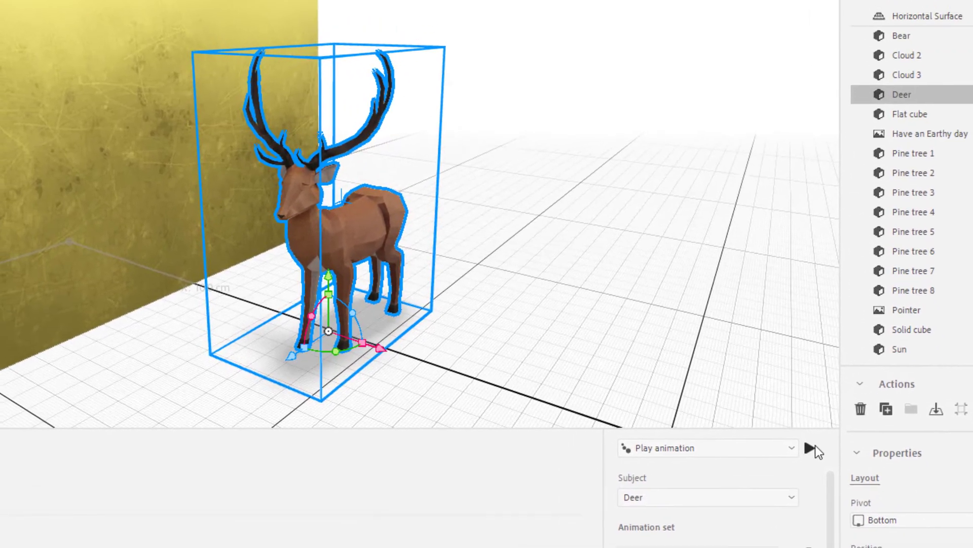
- Play the Deer's grazing animation to check it, and set its Enter proximity distance to 30 cm
left_click(694, 252)
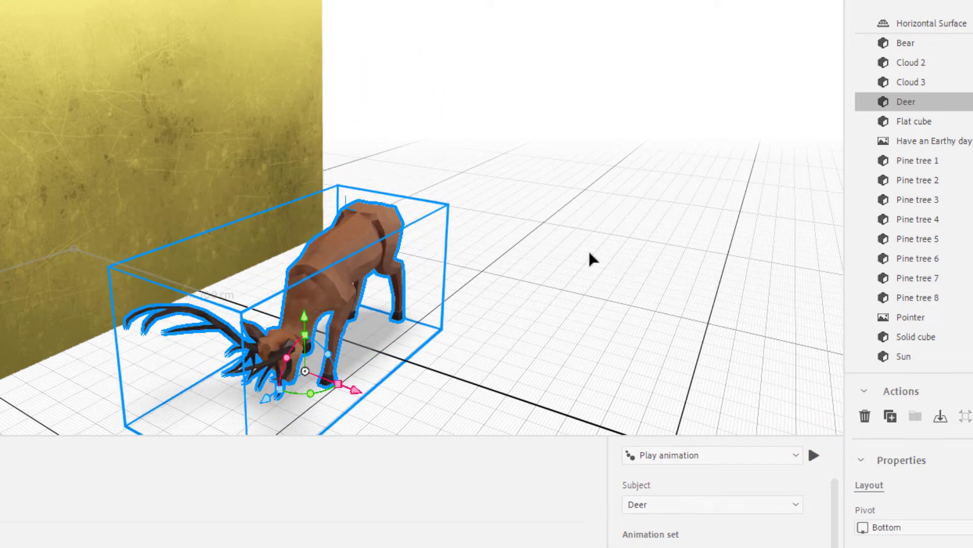
left_click_drag(565, 331, 680, 298)
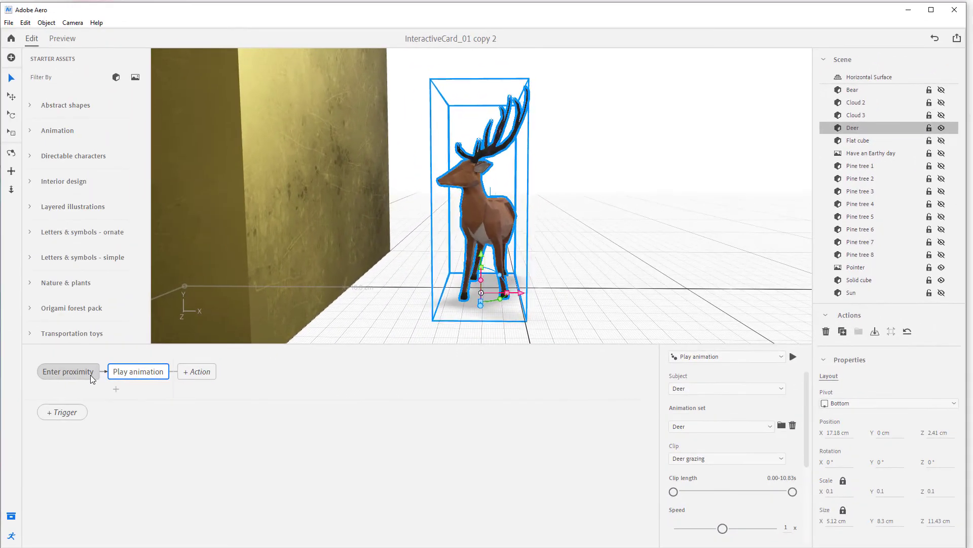
left_click(90, 375)
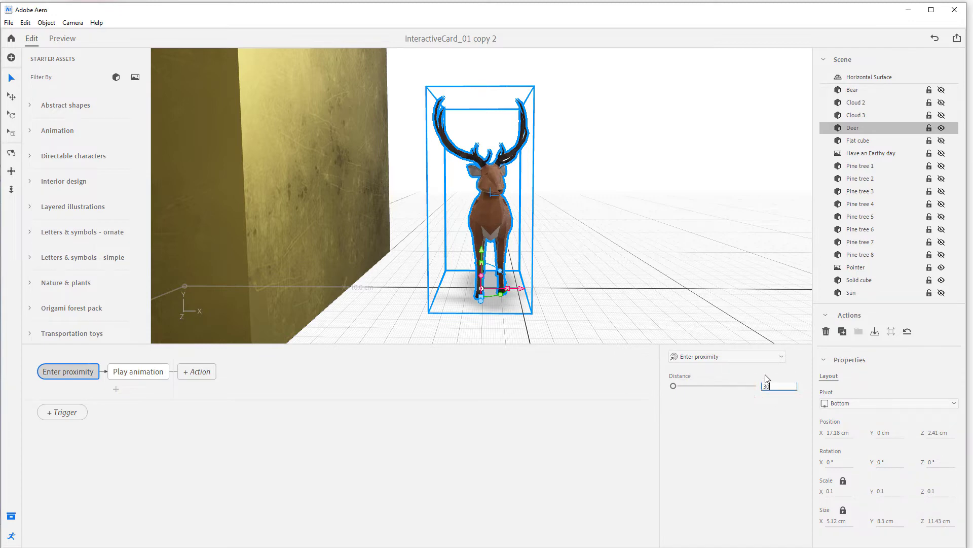
left_click(706, 278)
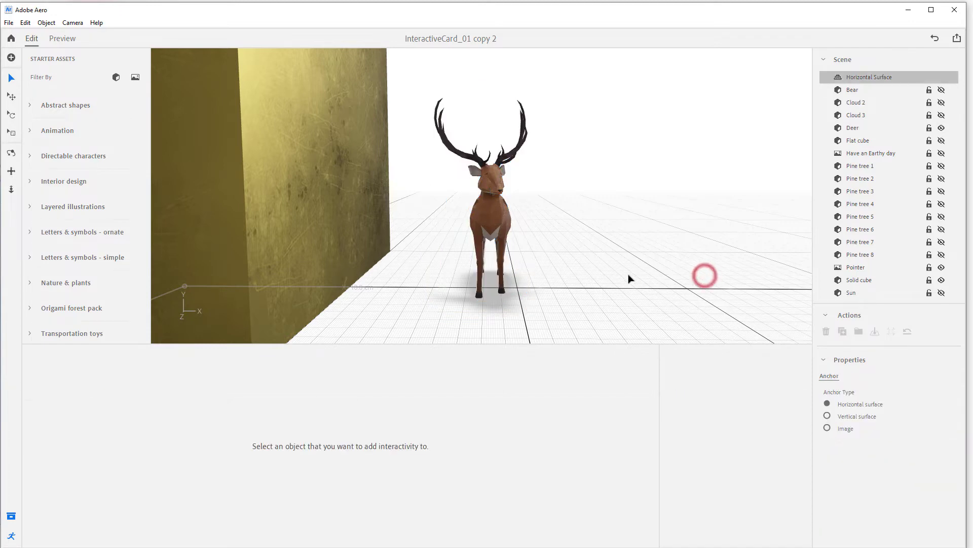
- Hide the Deer, make the Sun visible, and select the Sun for editing its interactions
left_click(942, 128)
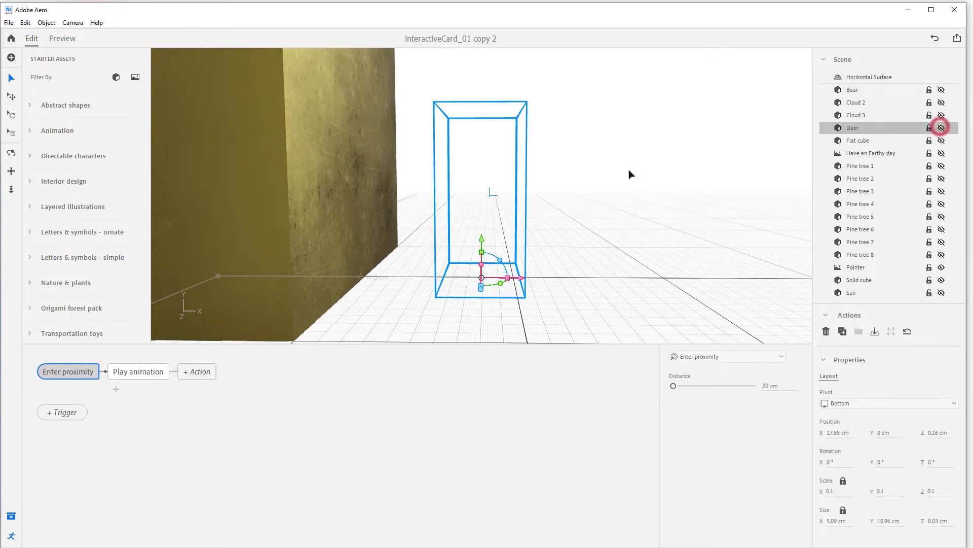
left_click(595, 153)
key("f")
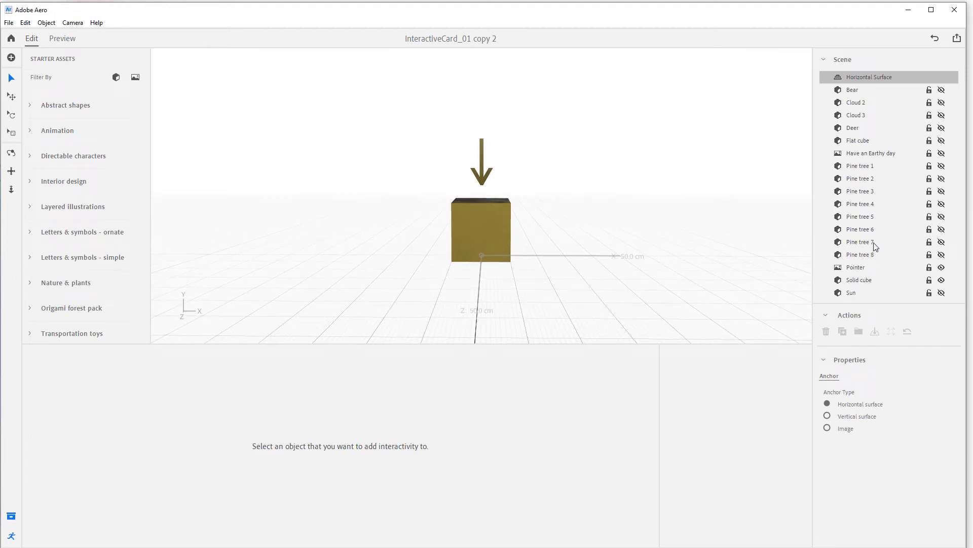
left_click(942, 293)
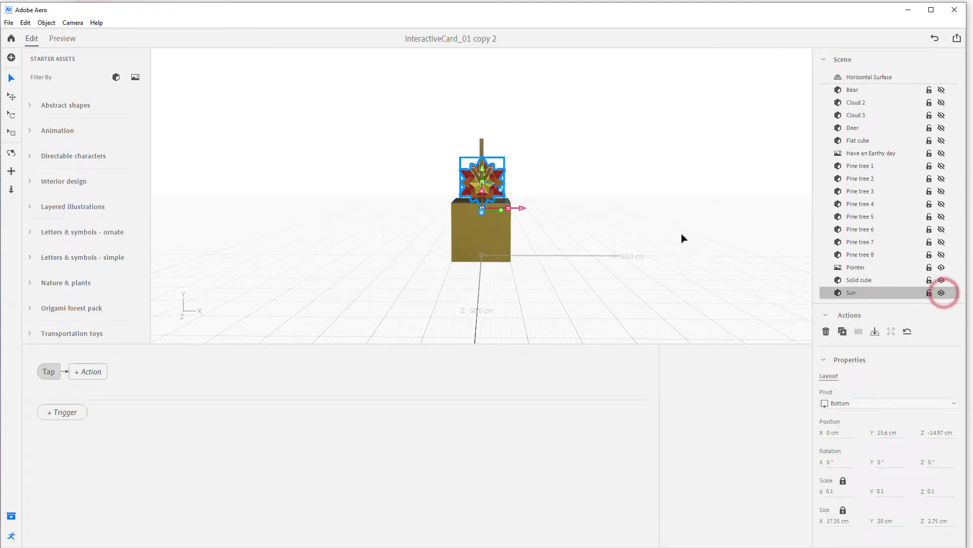
left_click(648, 199)
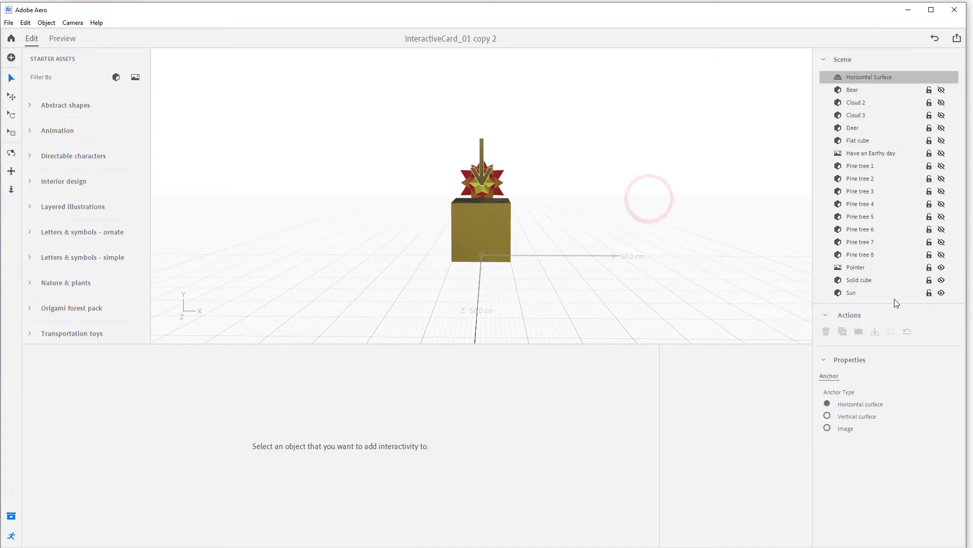
left_click(877, 292)
scroll(583, 200, "up", 5)
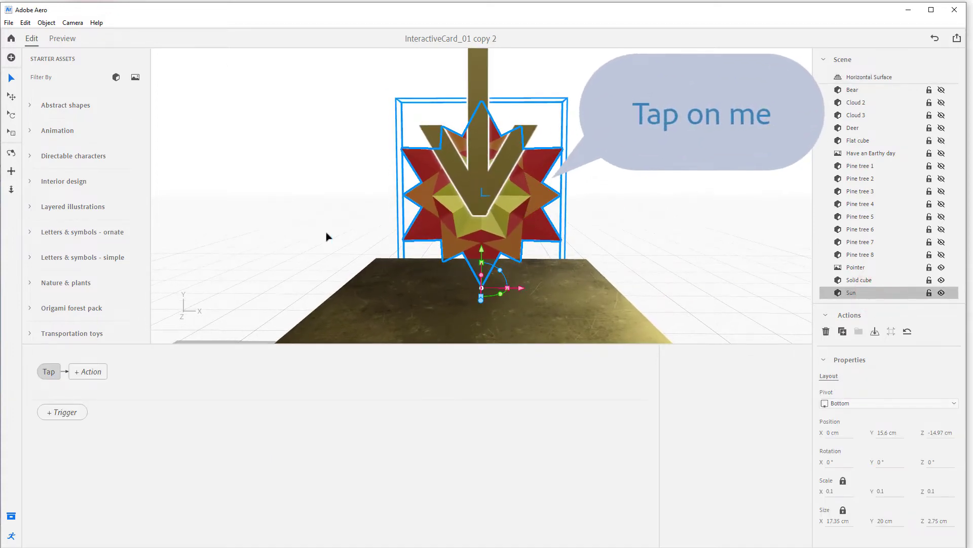
- Add a Spin action about the Z axis to the Sun's Tap trigger and play it once as a check
left_click(86, 371)
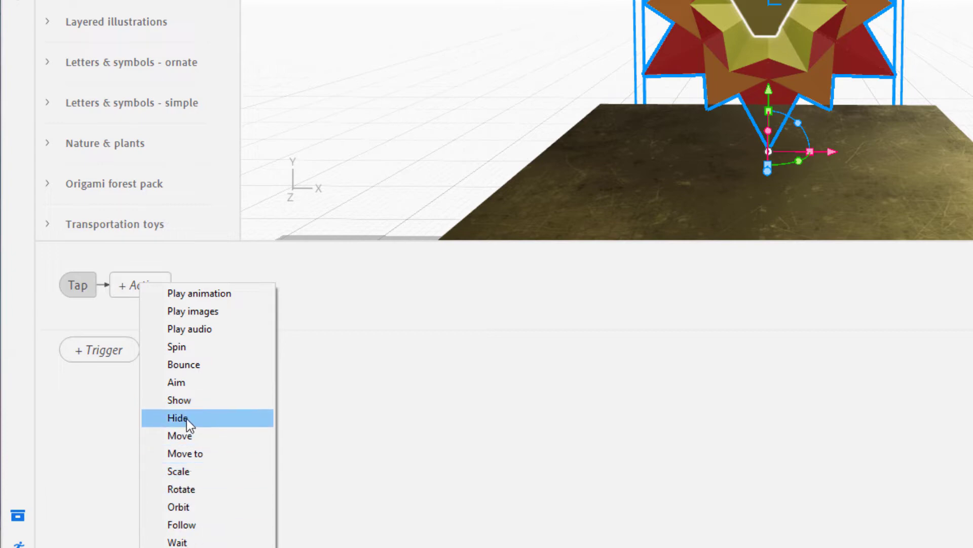
left_click(177, 350)
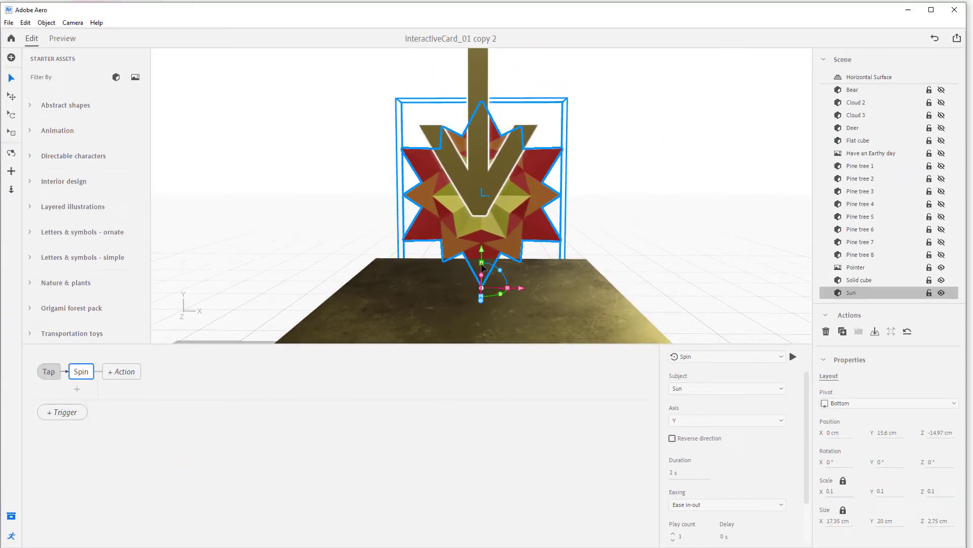
middle_click_drag(730, 202, 604, 261)
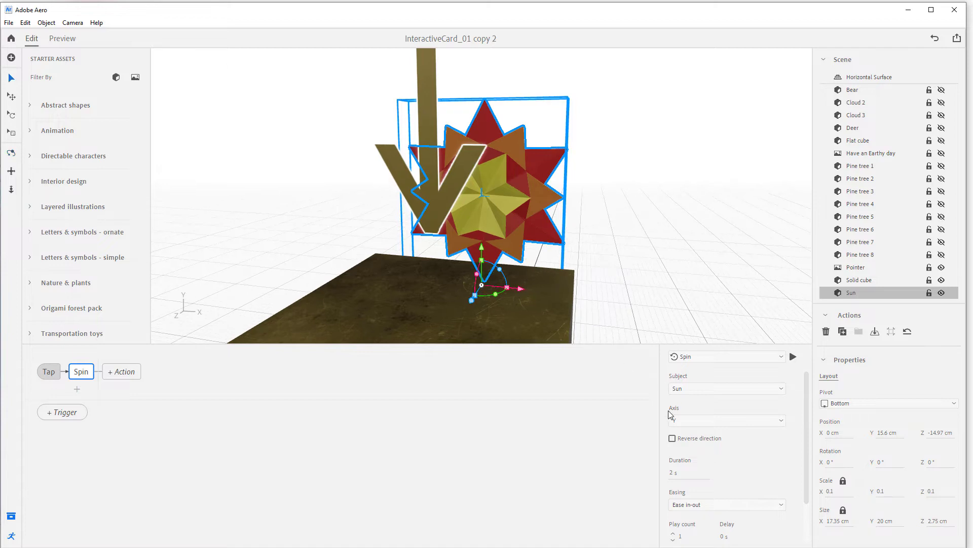
left_click(727, 420)
left_click(694, 456)
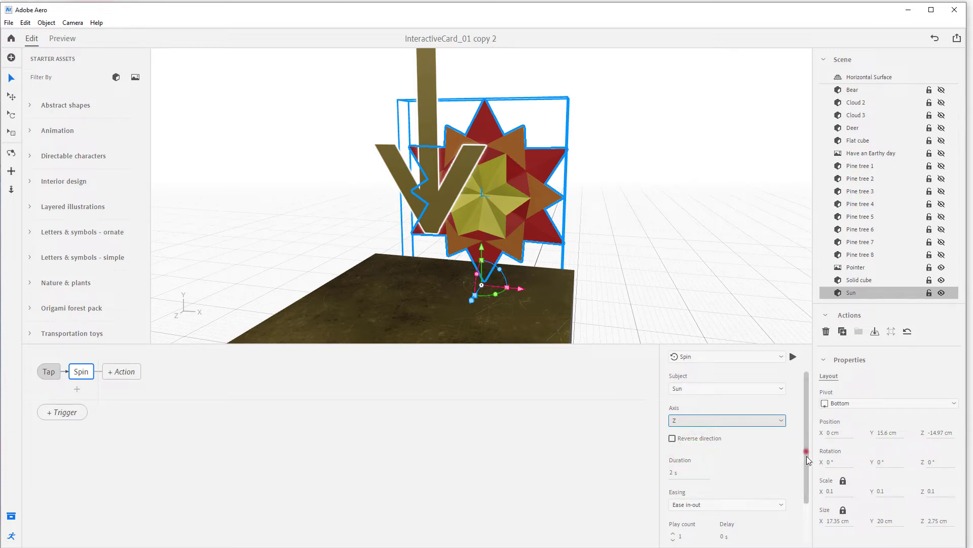
left_click_drag(807, 450, 807, 463)
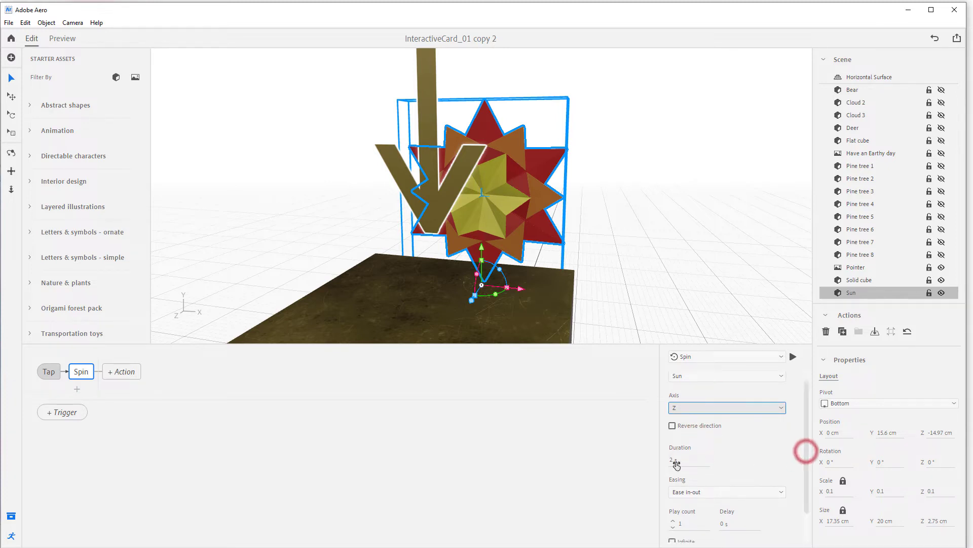
left_click(794, 357)
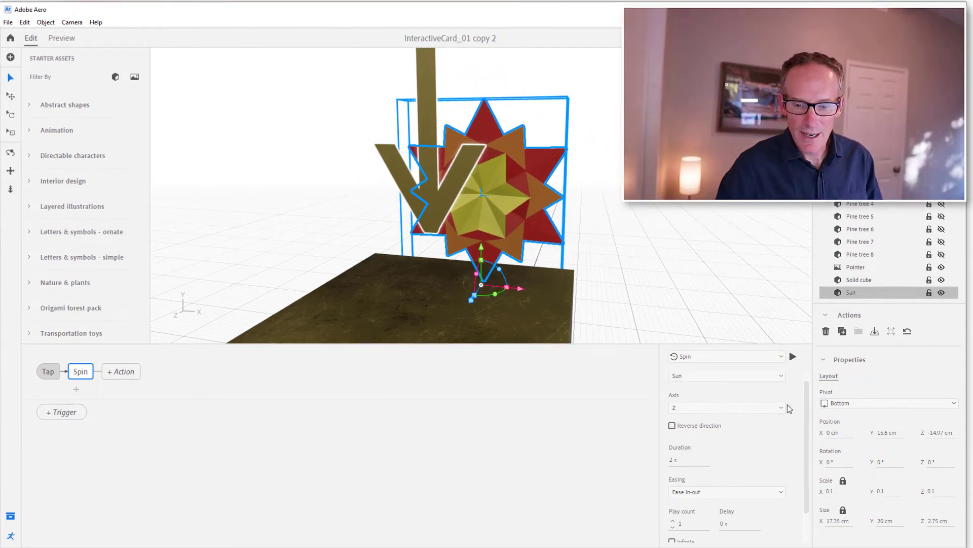
- Try Ease in as the easing of the Sun's Spin action and play the result
left_click_drag(803, 402, 804, 406)
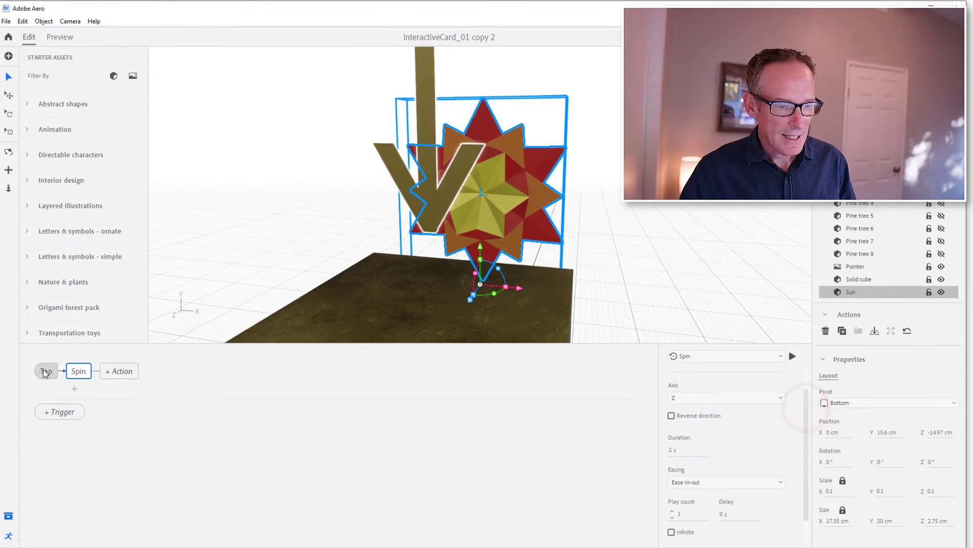
left_click_drag(805, 454, 805, 464)
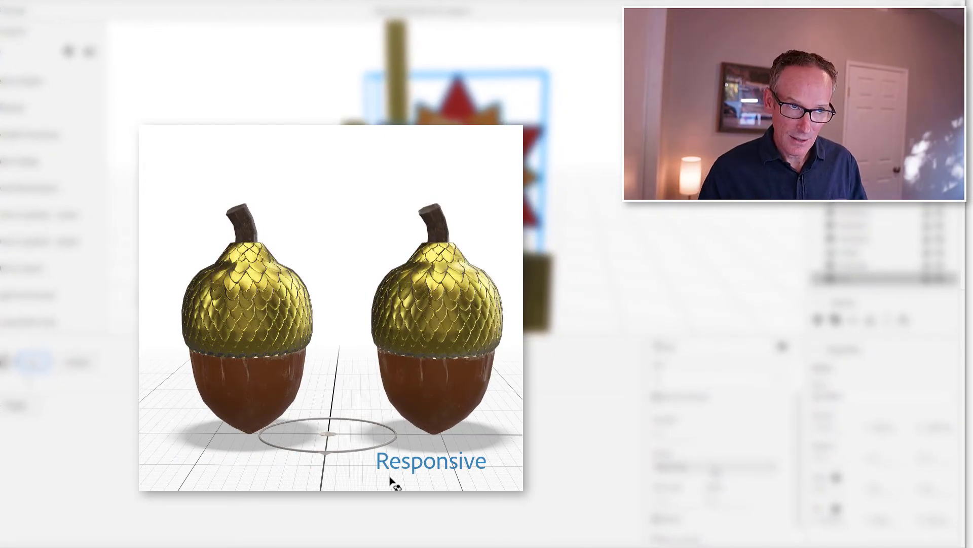
left_click(713, 468)
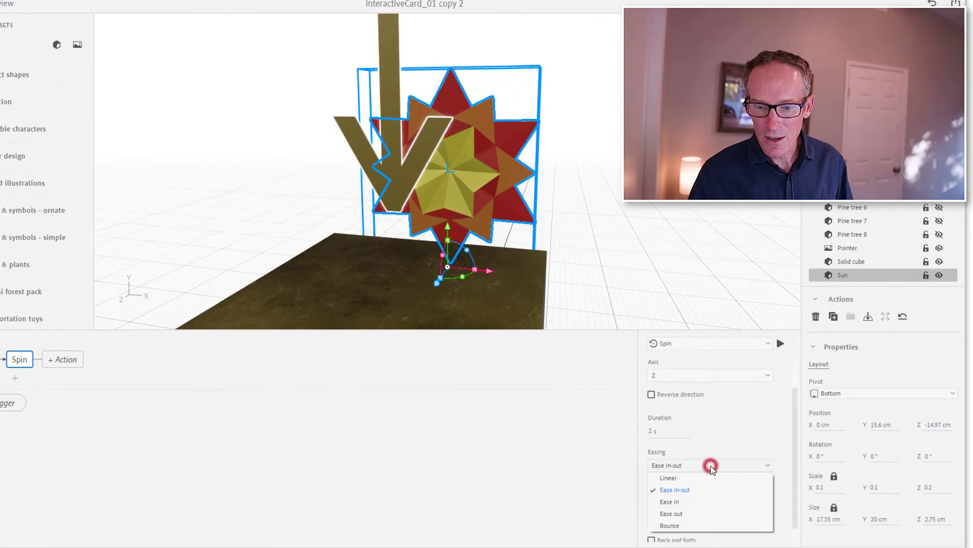
left_click(696, 502)
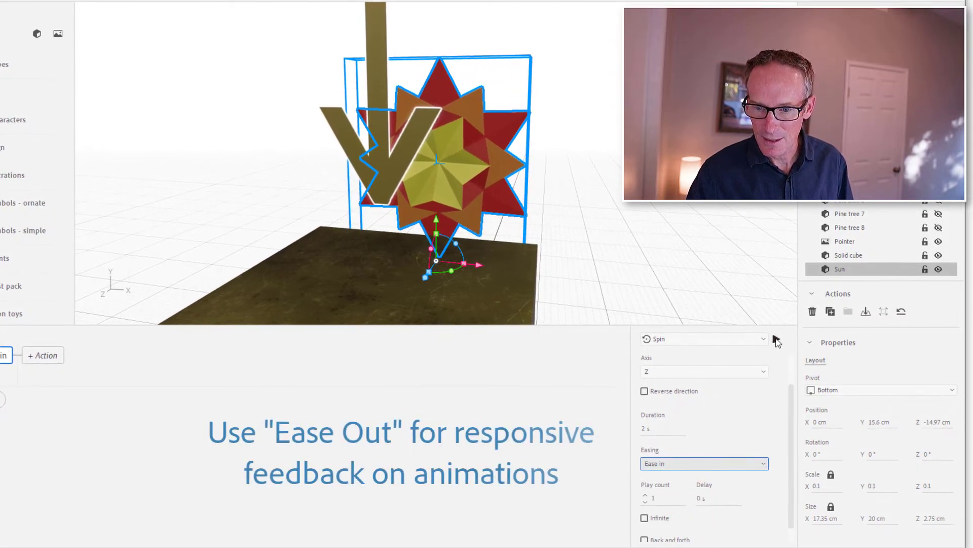
left_click(775, 339)
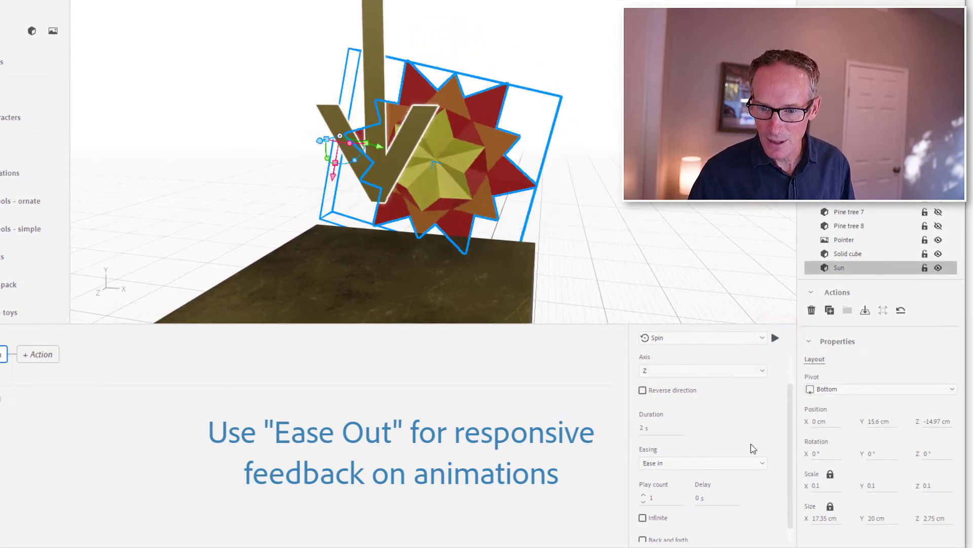
- Set the easing of the Sun's Spin action to Ease out
left_click(744, 462)
left_click(699, 513)
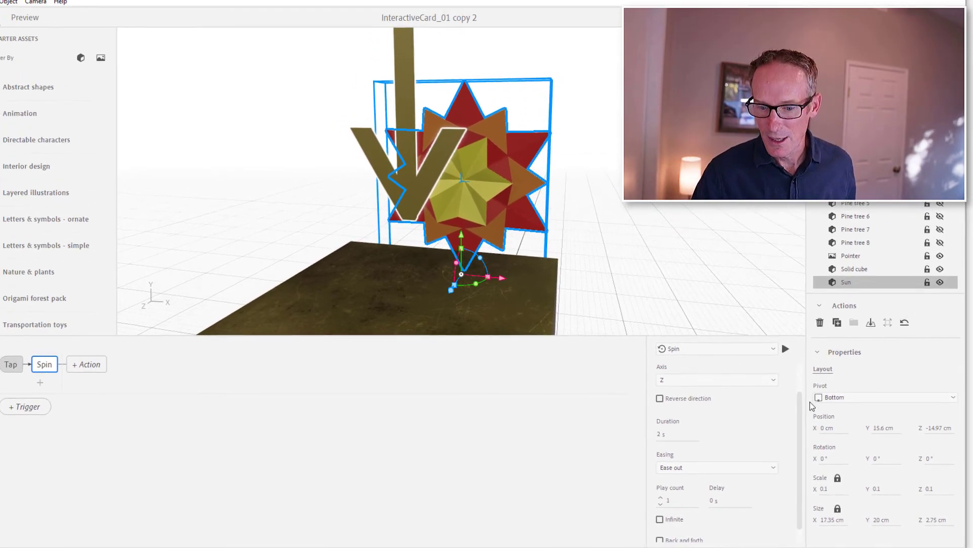
left_click_drag(794, 411, 791, 437)
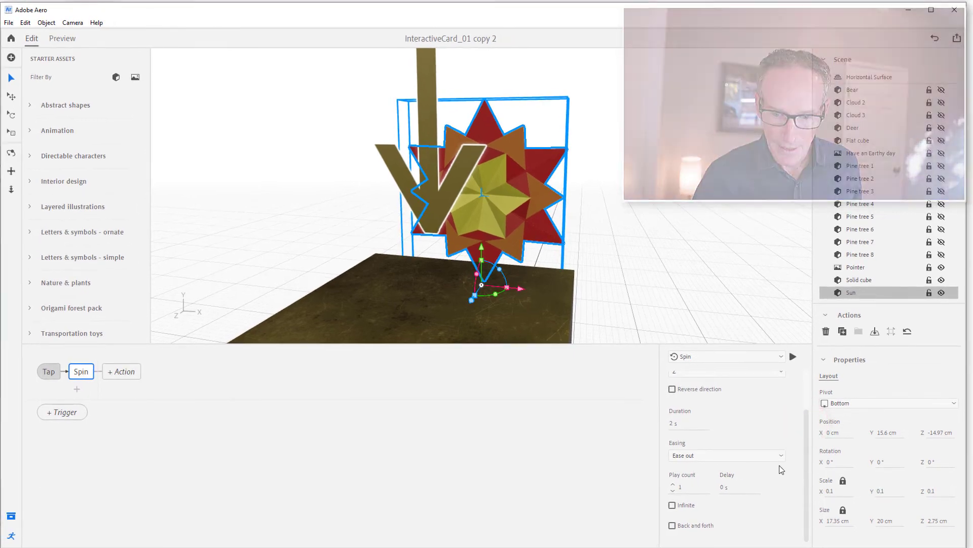
- Preview the card, tap the cube to reveal the full scene, and tap the Sun to test its spin
left_click(58, 41)
left_click(776, 226)
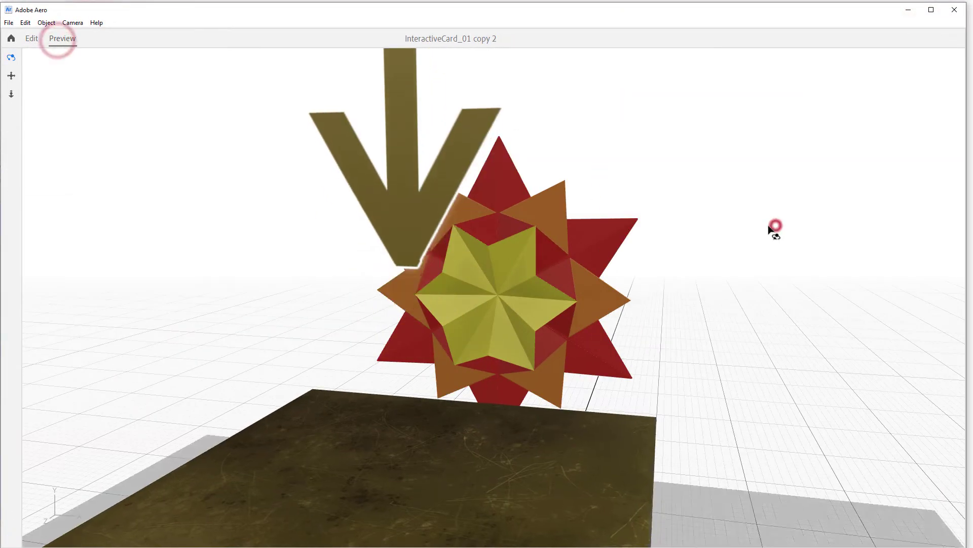
left_click_drag(609, 462, 638, 463)
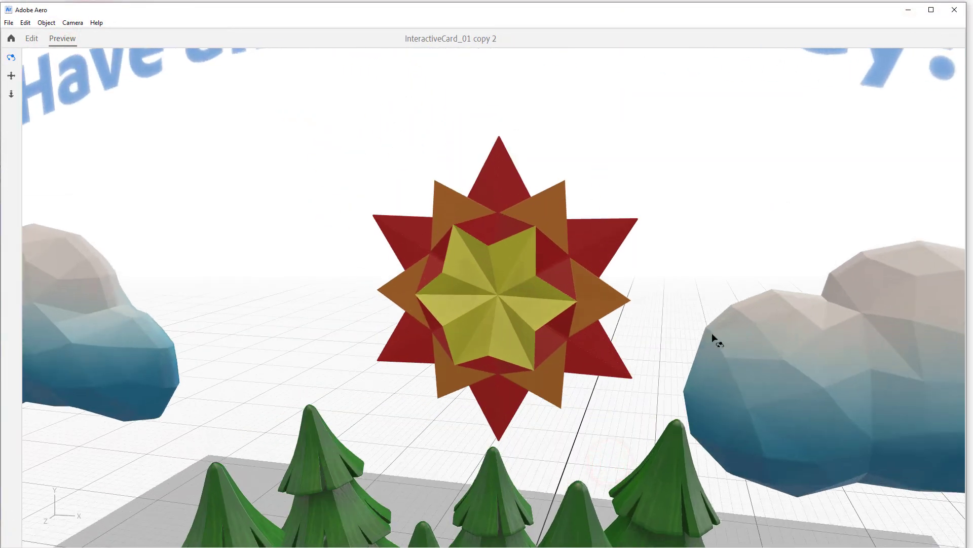
scroll(678, 331, "down", 3)
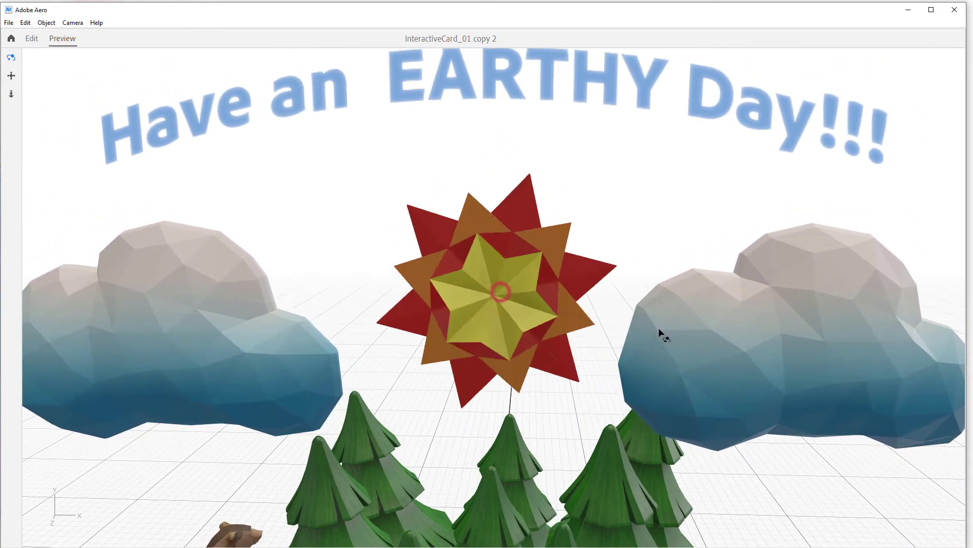
scroll(566, 359, "down", 5)
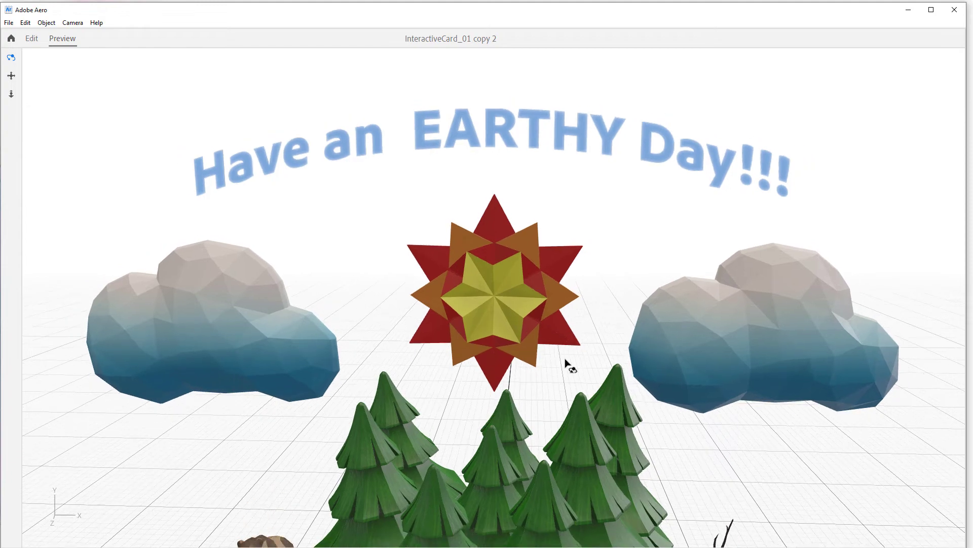
- Examine the previewed card from the side and approach the bear to test its proximity-triggered animation
scroll(558, 360, "down", 5)
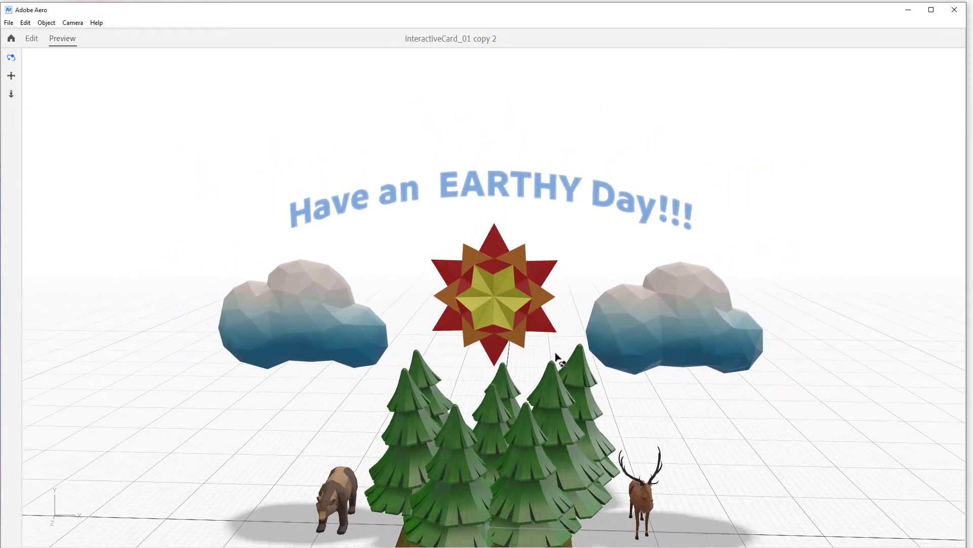
scroll(555, 355, "down", 2)
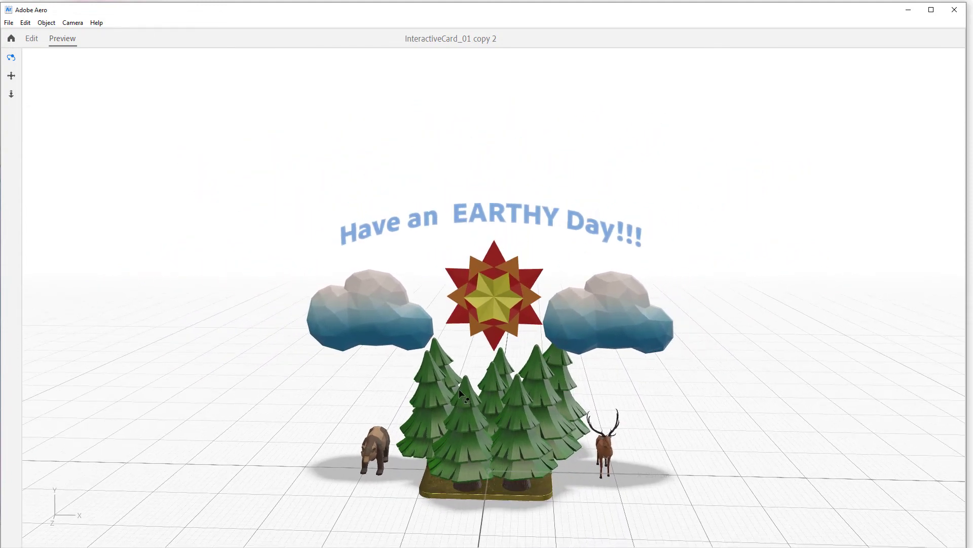
left_click_drag(555, 355, 429, 448)
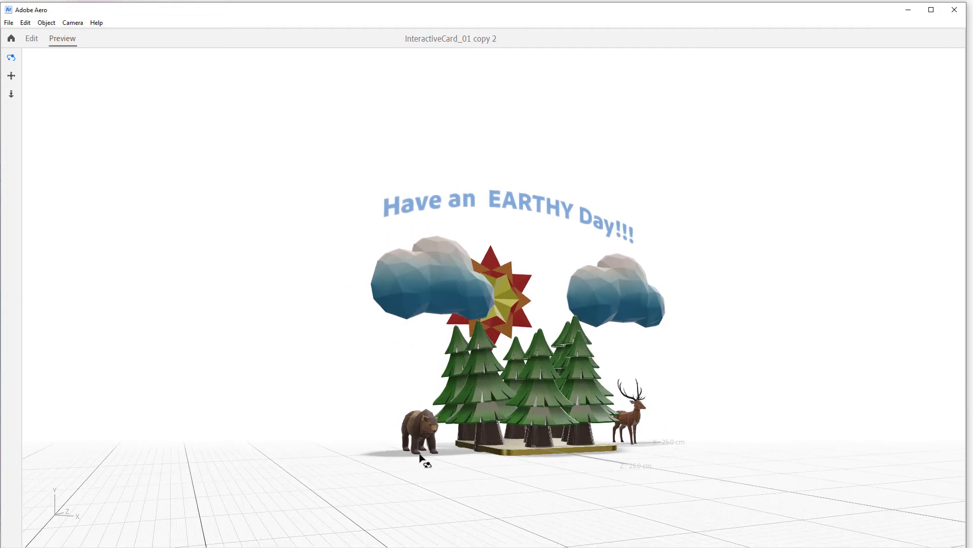
scroll(429, 448, "up", 5)
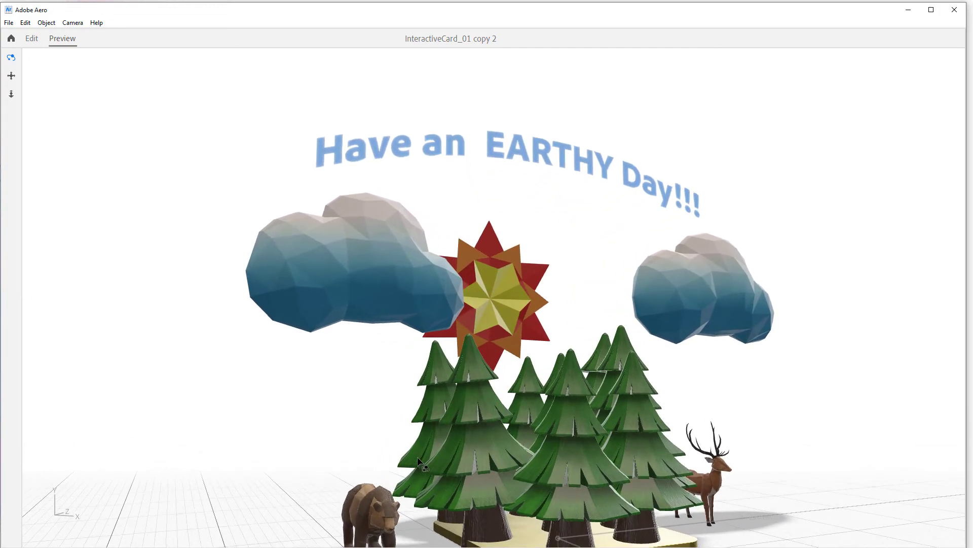
left_click_drag(418, 463, 536, 452)
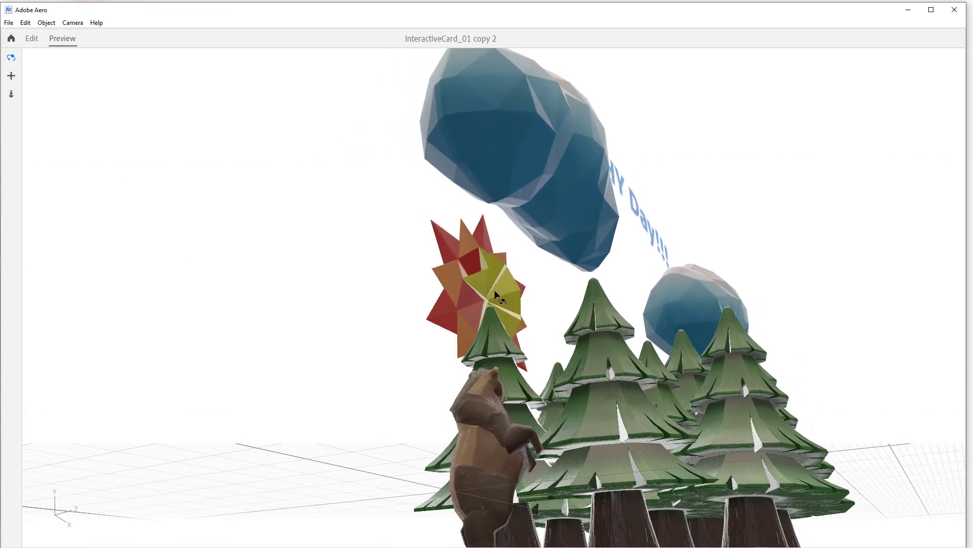
- Review the full previewed scene from the front, checking the bear, deer, clouds and Sun around the trees
left_click_drag(603, 344, 595, 407)
scroll(578, 409, "down", 5)
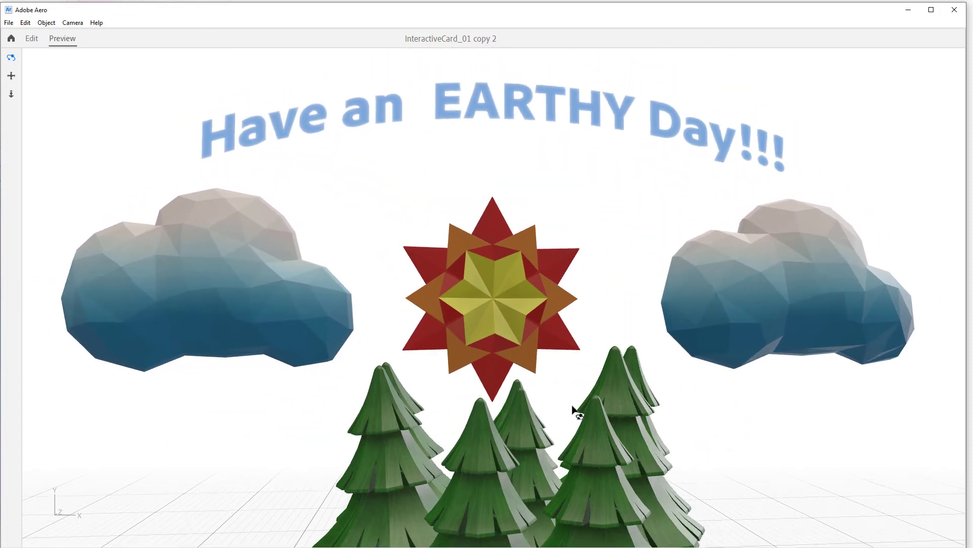
scroll(563, 405, "down", 3)
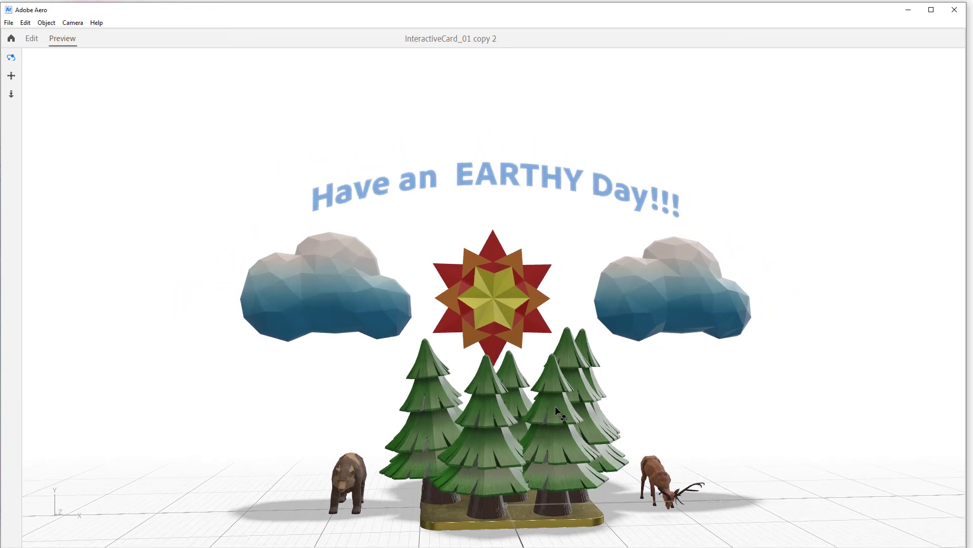
left_click_drag(553, 416, 565, 442)
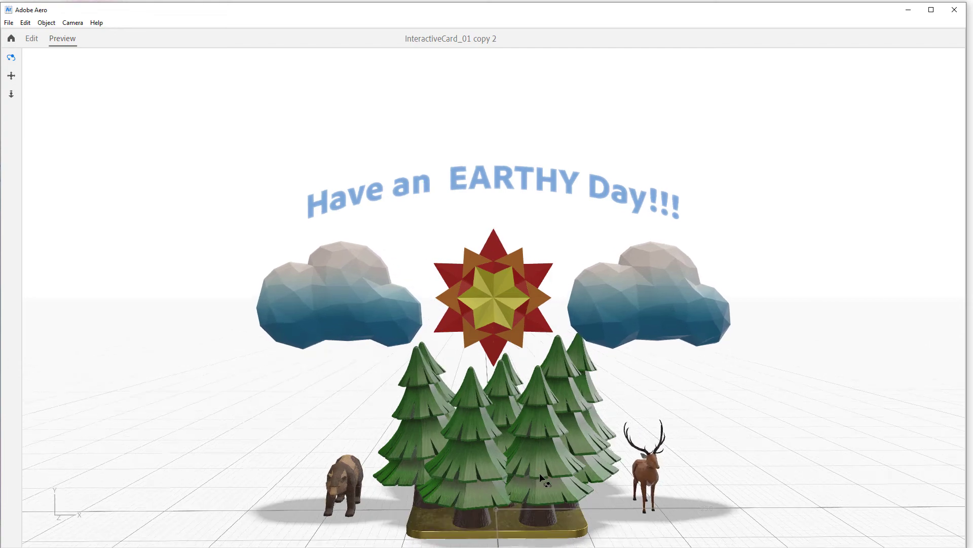
left_click_drag(514, 478, 507, 411)
scroll(506, 411, "down", 3)
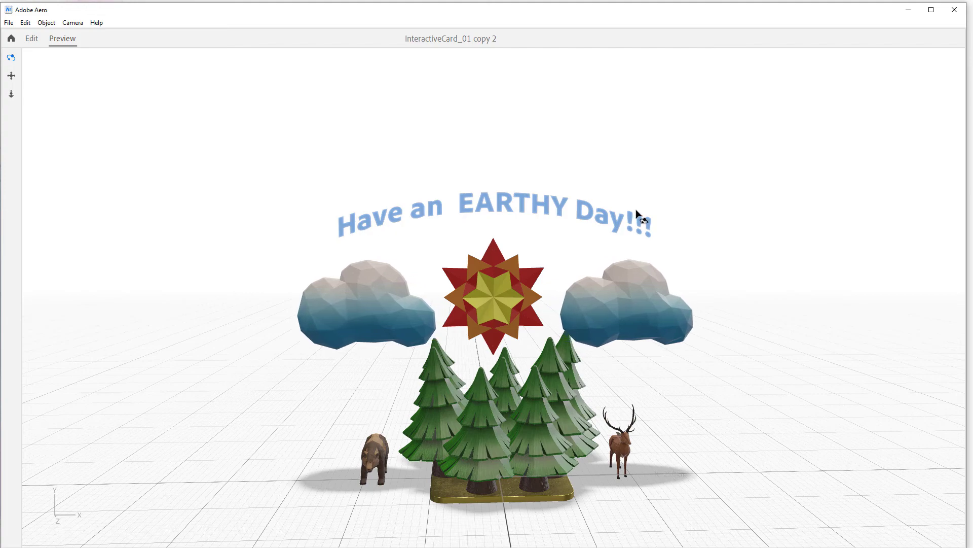
left_click_drag(756, 448, 746, 447)
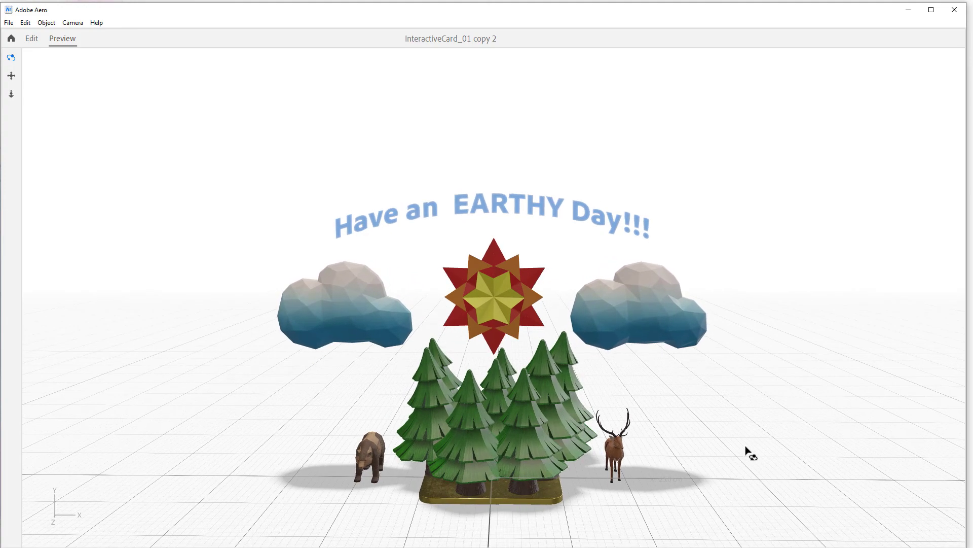